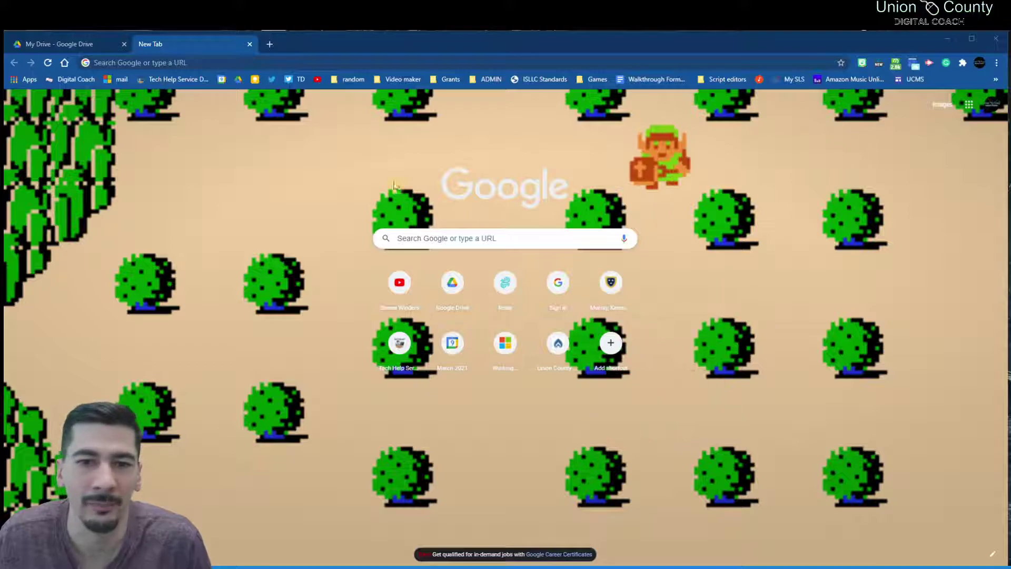
- Move the Admin app to right after Account in the Google apps launcher
click(969, 103)
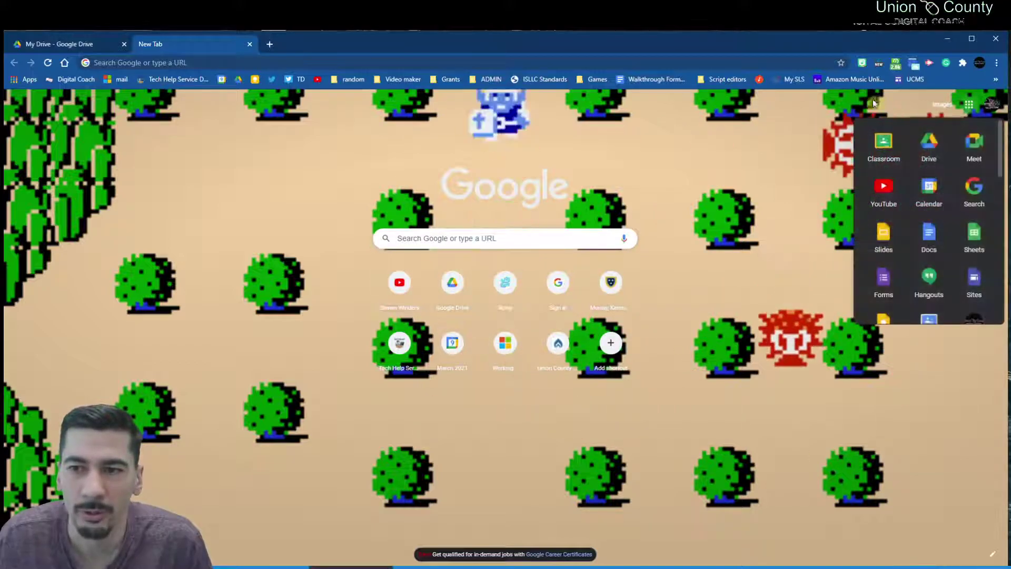
scroll(921, 232, down, 5)
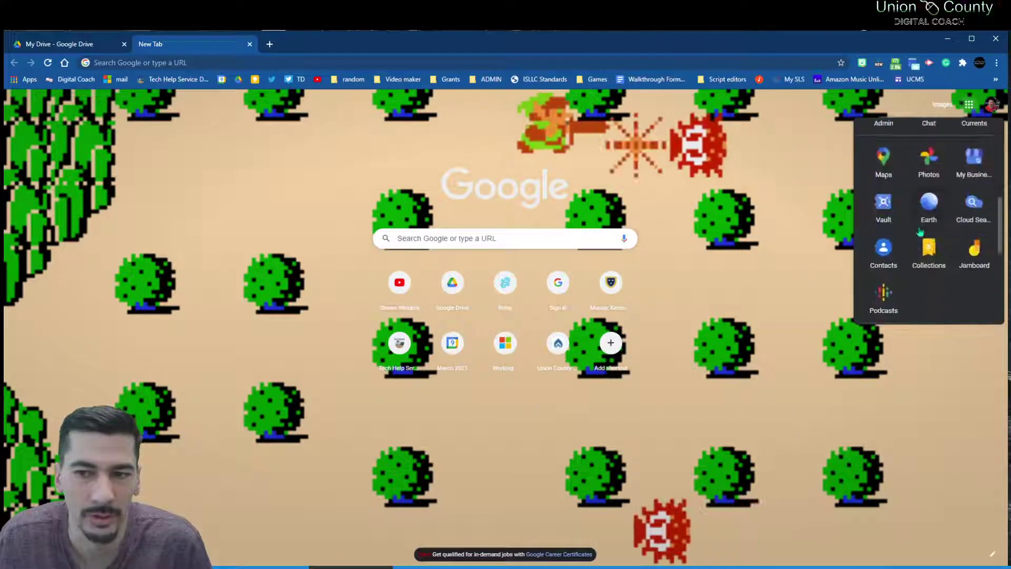
scroll(920, 232, up, 5)
scroll(864, 196, down, 3)
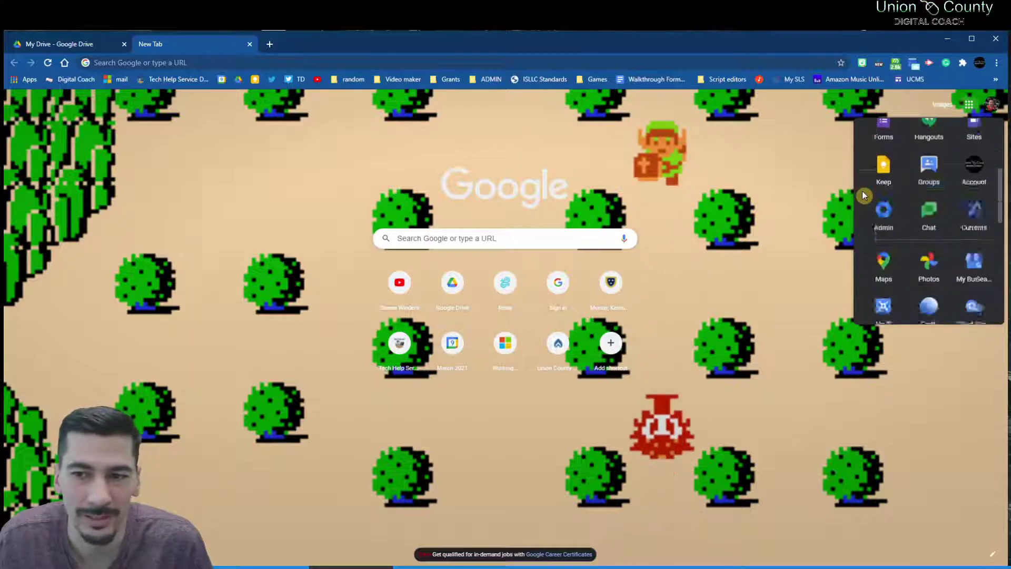
scroll(864, 195, up, 2)
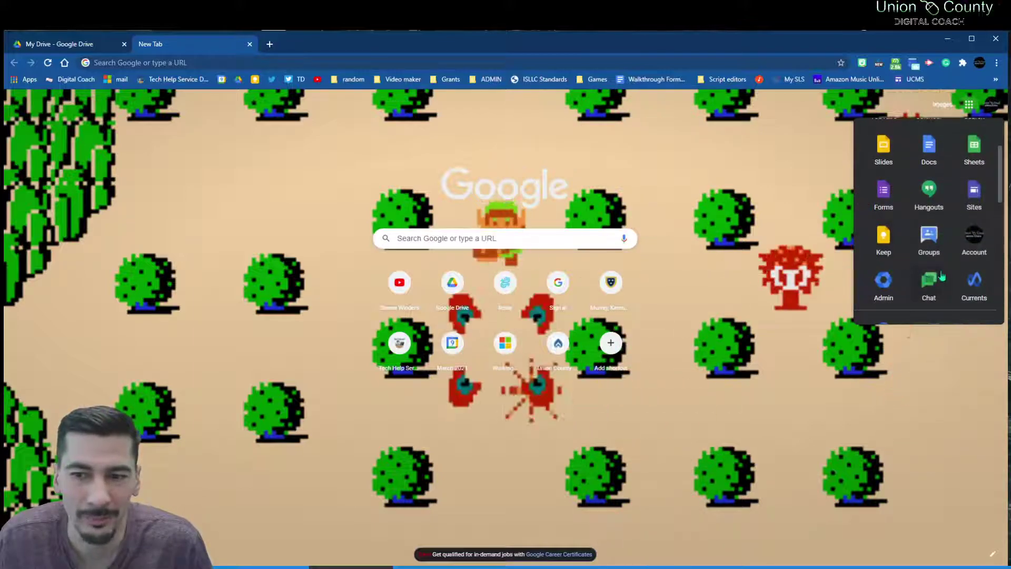
mouse_move(884, 279)
mouse_down()
mouse_move(906, 205)
mouse_move(890, 232)
mouse_move(890, 282)
mouse_up()
scroll(925, 220, down, 2)
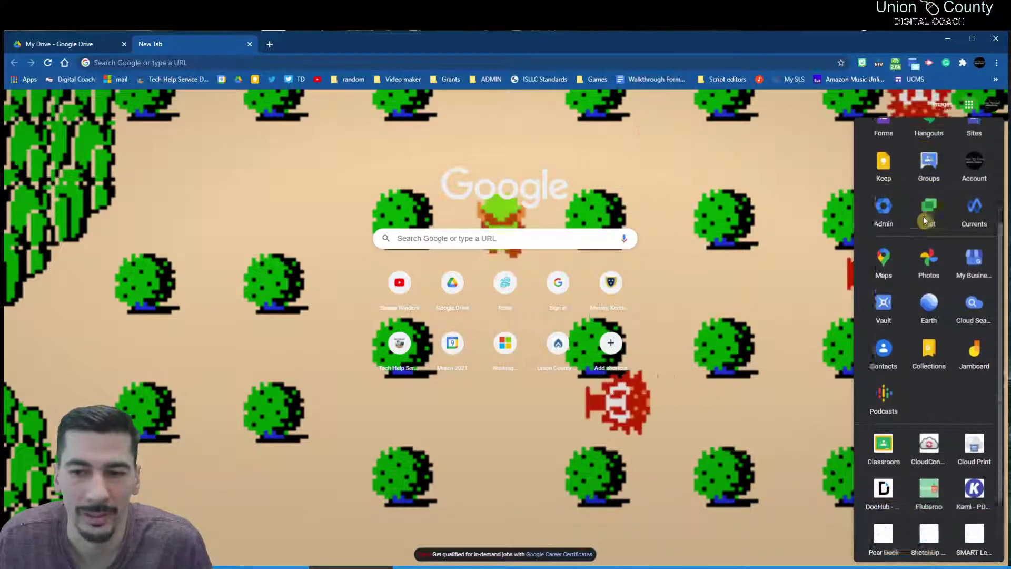
scroll(926, 220, down, 5)
scroll(926, 220, up, 10)
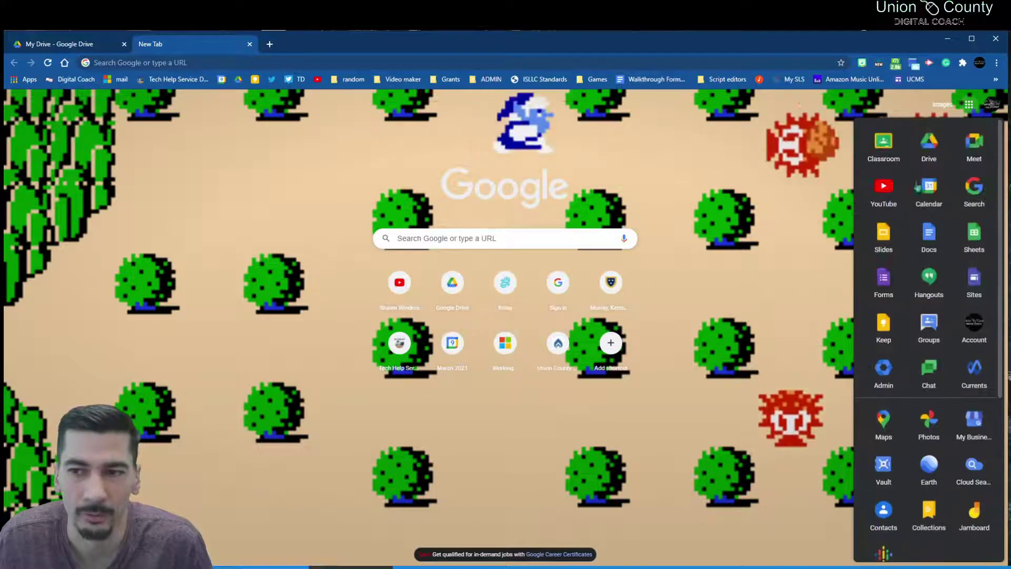
click(970, 105)
- Reopen the Google apps launcher to check the new order, then close it
click(969, 104)
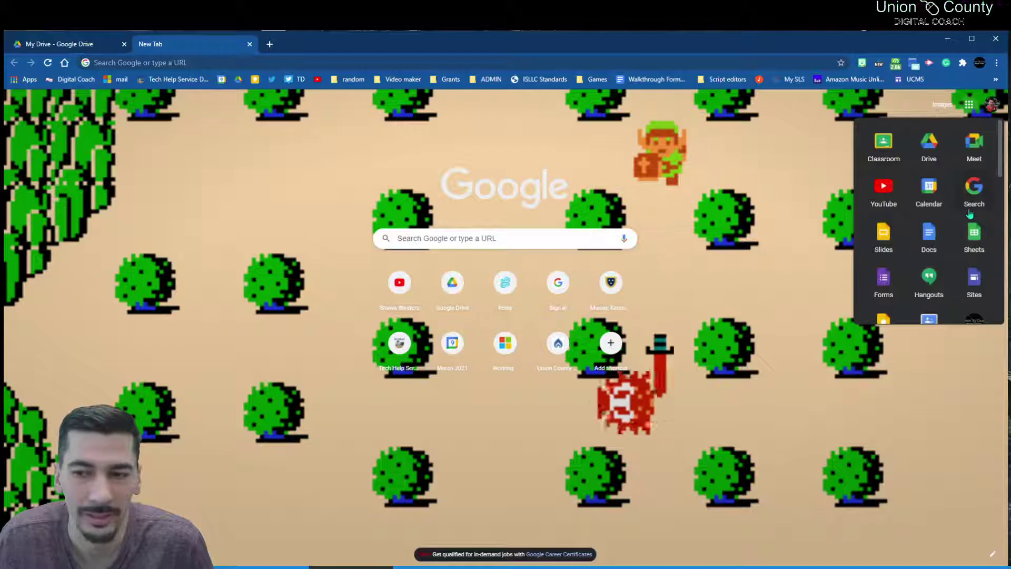
scroll(969, 213, down, 5)
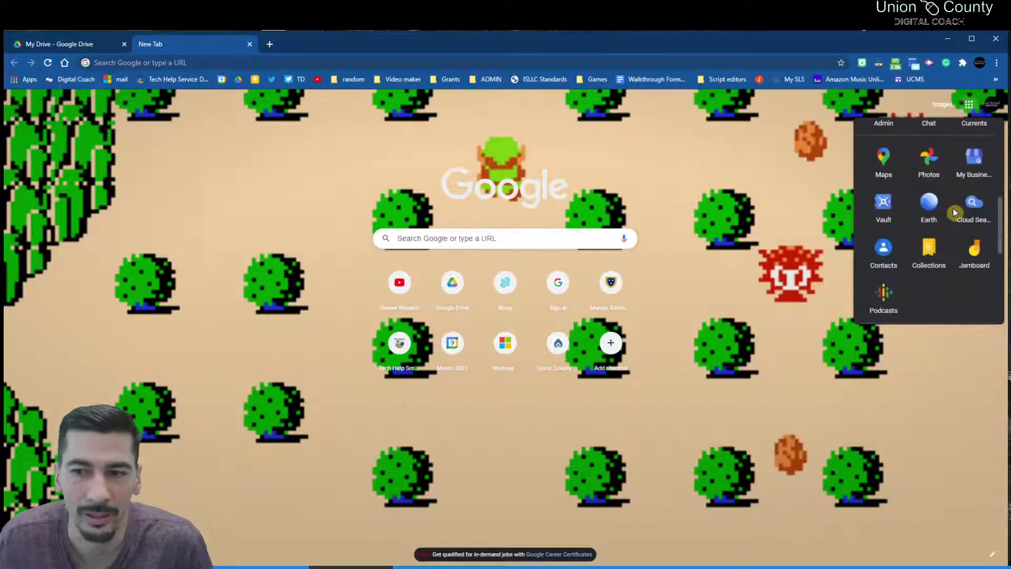
scroll(955, 212, down, 2)
scroll(954, 212, up, 7)
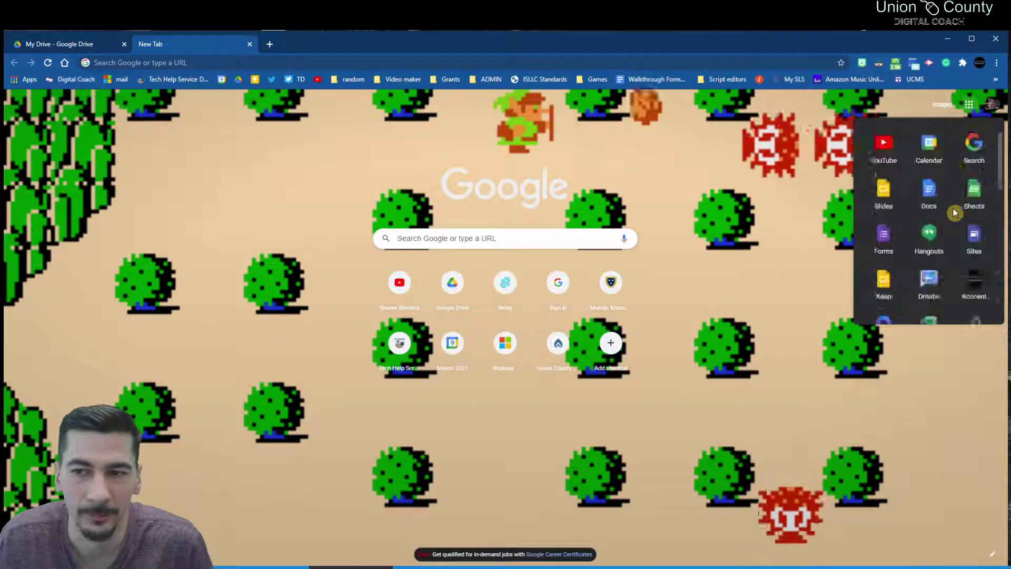
click(852, 340)
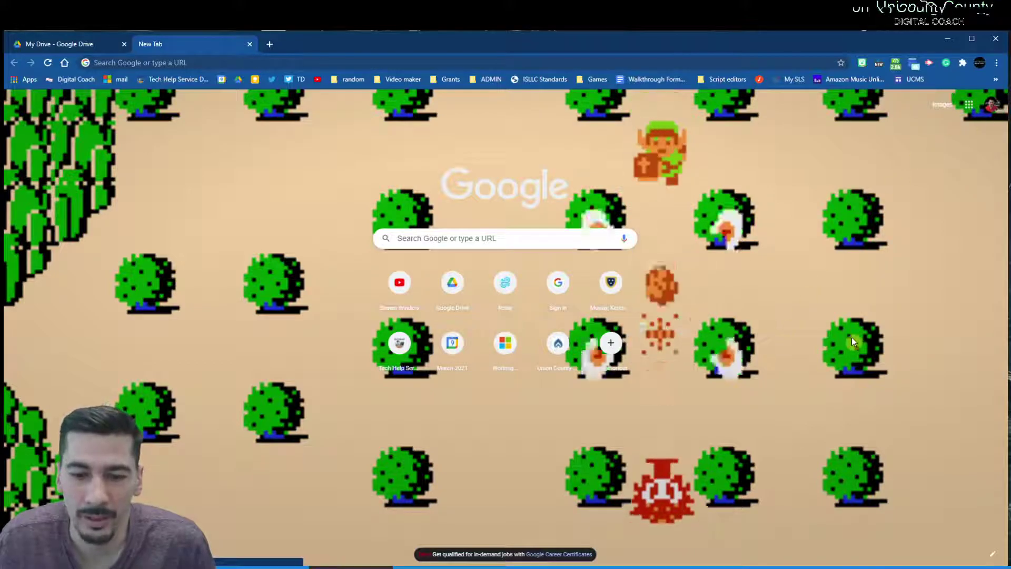
click(994, 562)
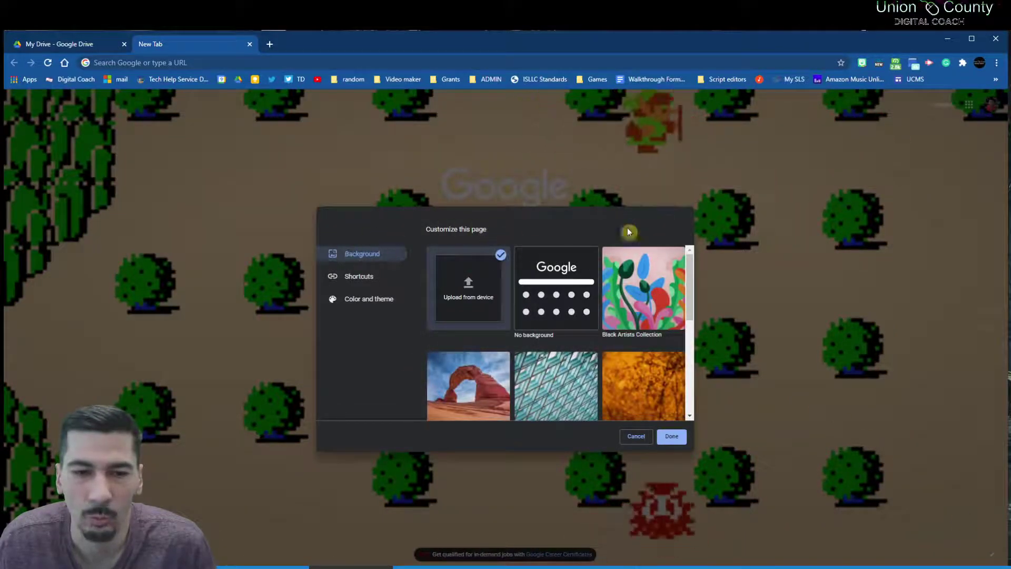
click(357, 277)
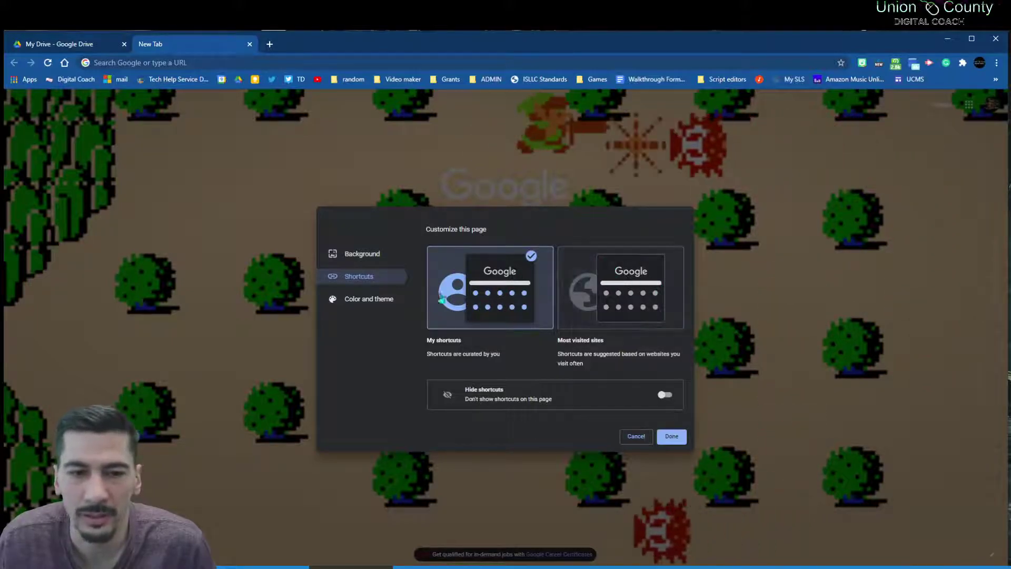
click(375, 299)
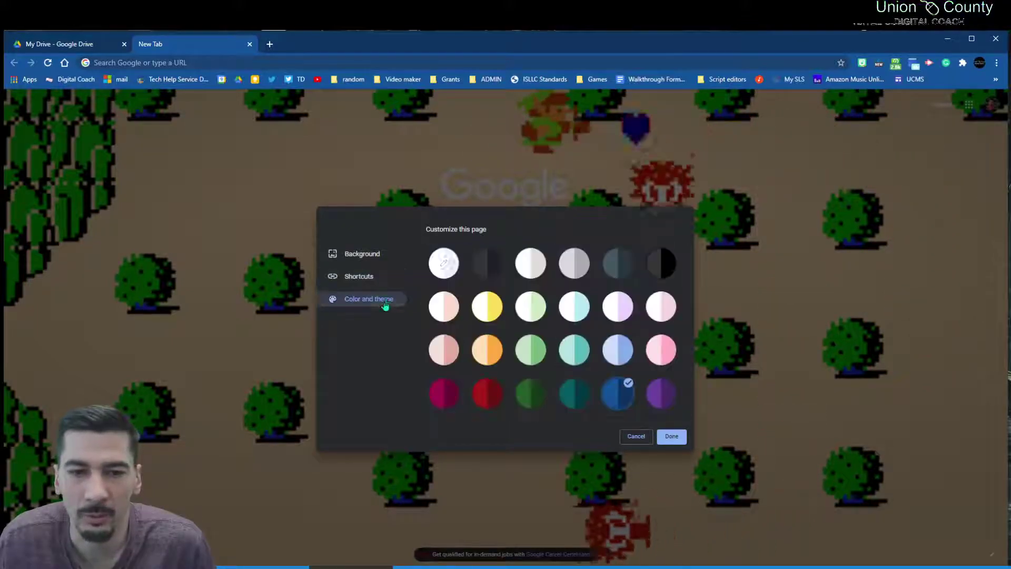
click(363, 258)
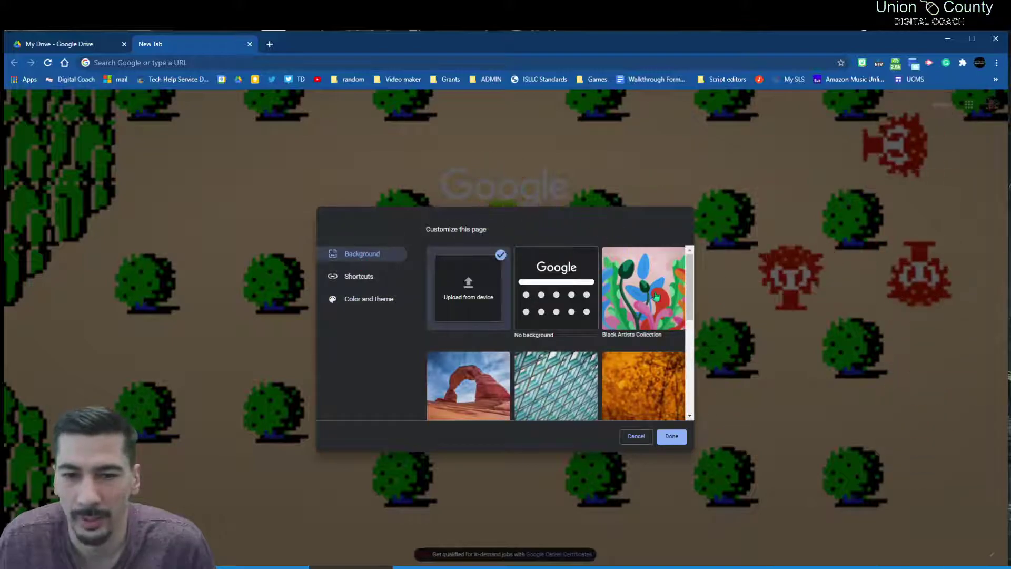
click(671, 437)
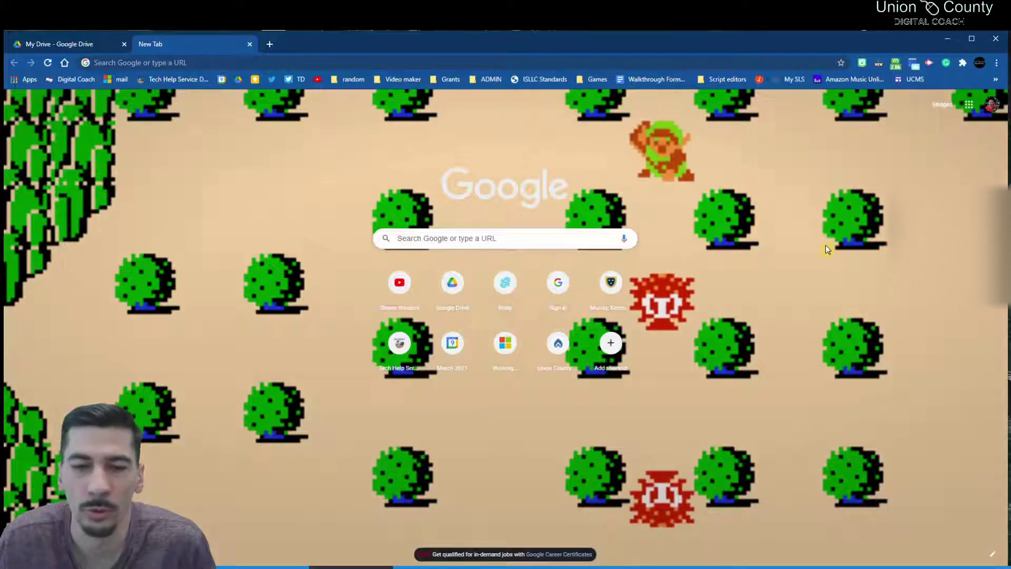
- View the Google account details, then load Google Meet from the apps launcher
click(992, 105)
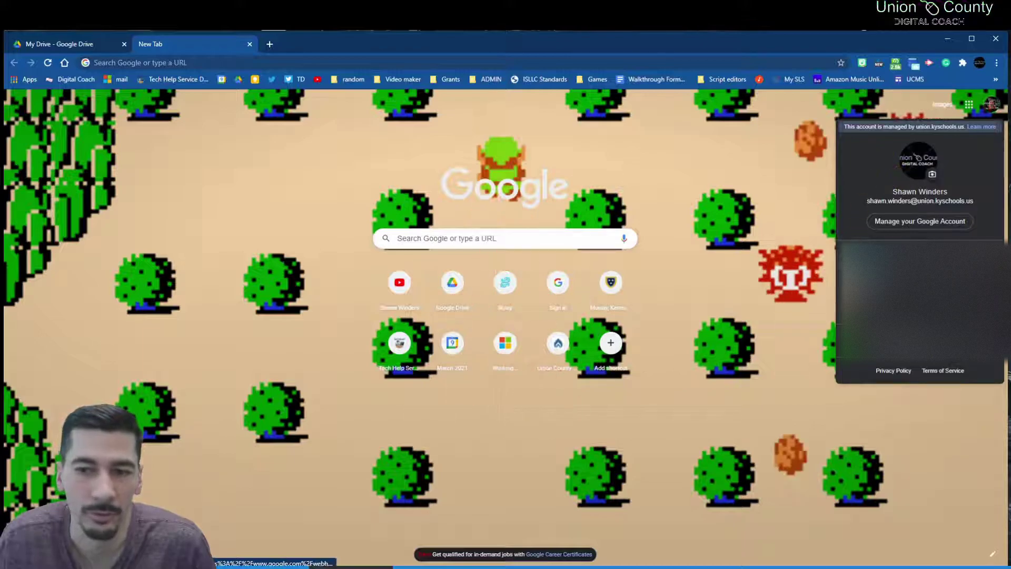
click(799, 218)
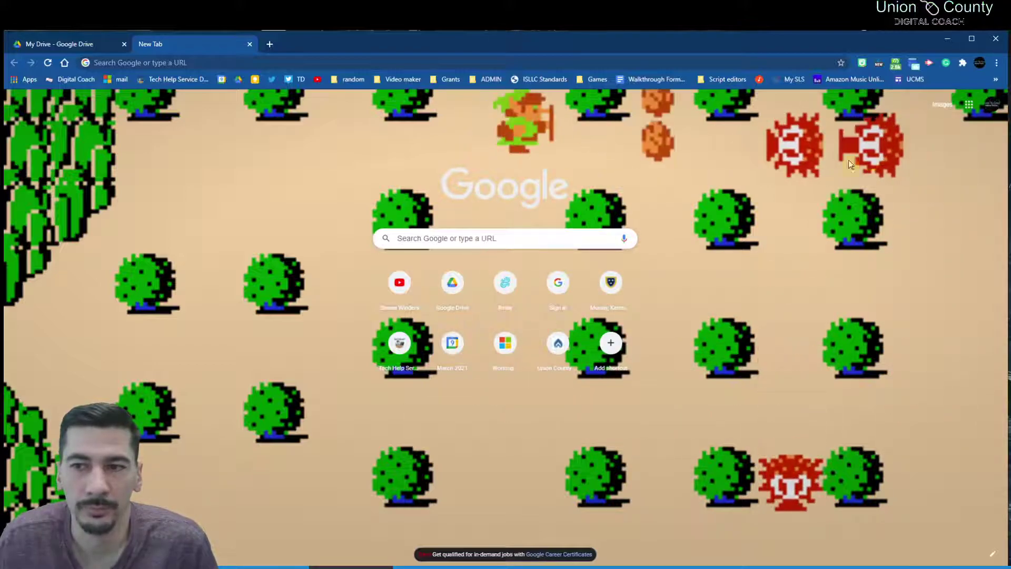
click(970, 107)
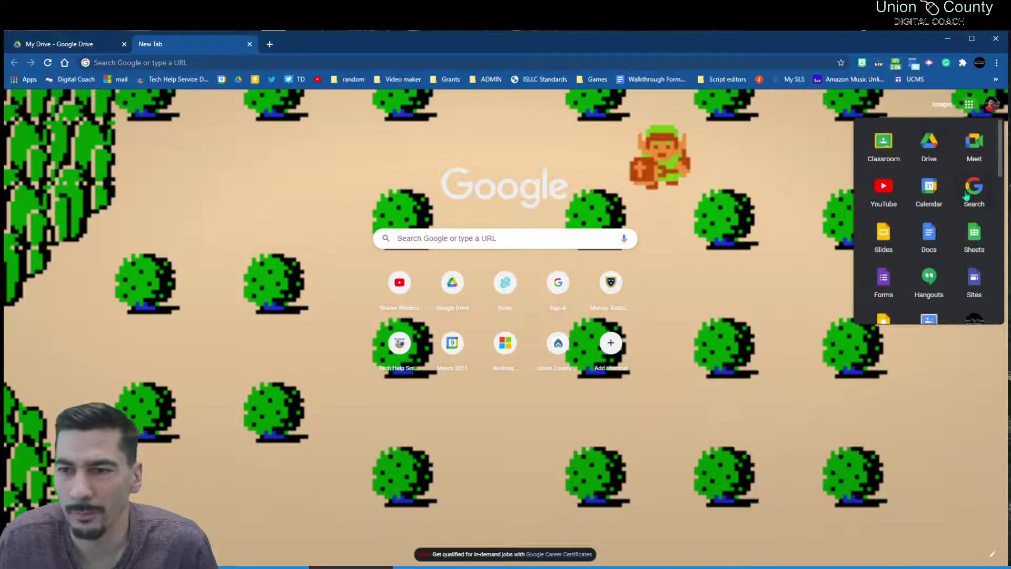
click(974, 142)
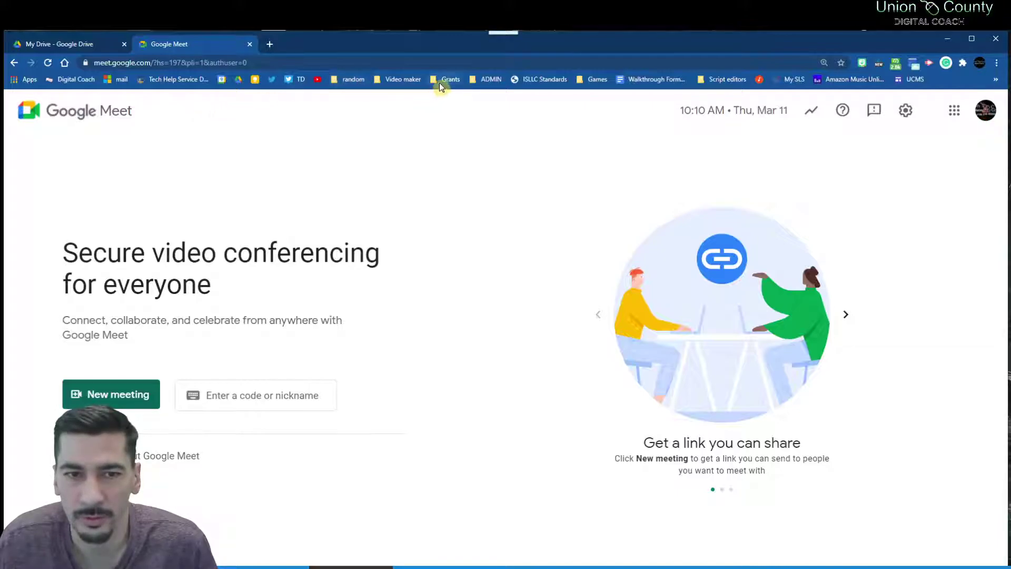
- Look inside the ADMIN bookmark folder, then close its list
click(481, 79)
mouse_move(451, 79)
mouse_move(488, 75)
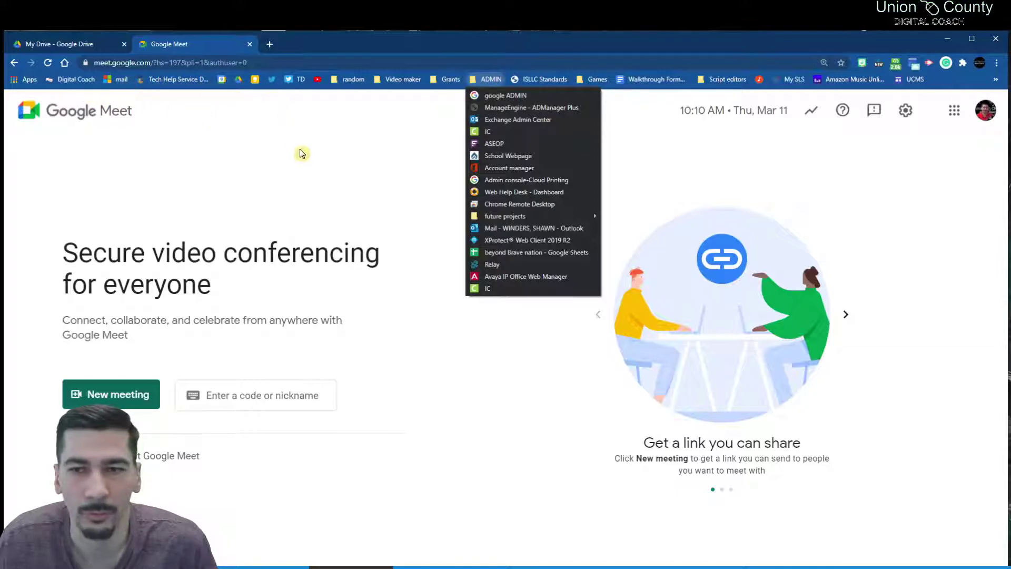
click(319, 151)
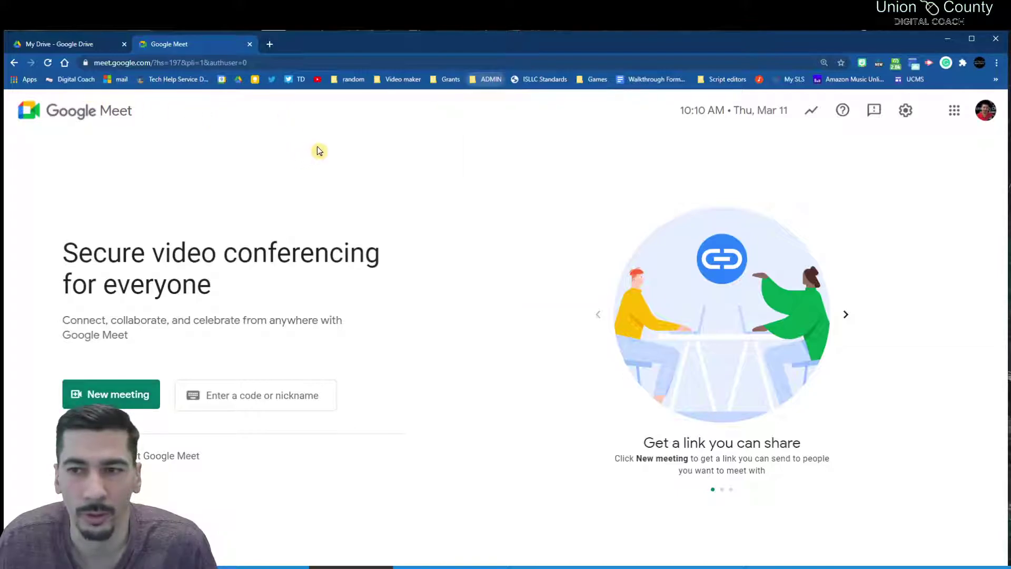
- Bookmark the page as 'Google Meet' in the Bookmarks bar and view the overflow bookmarks
click(842, 63)
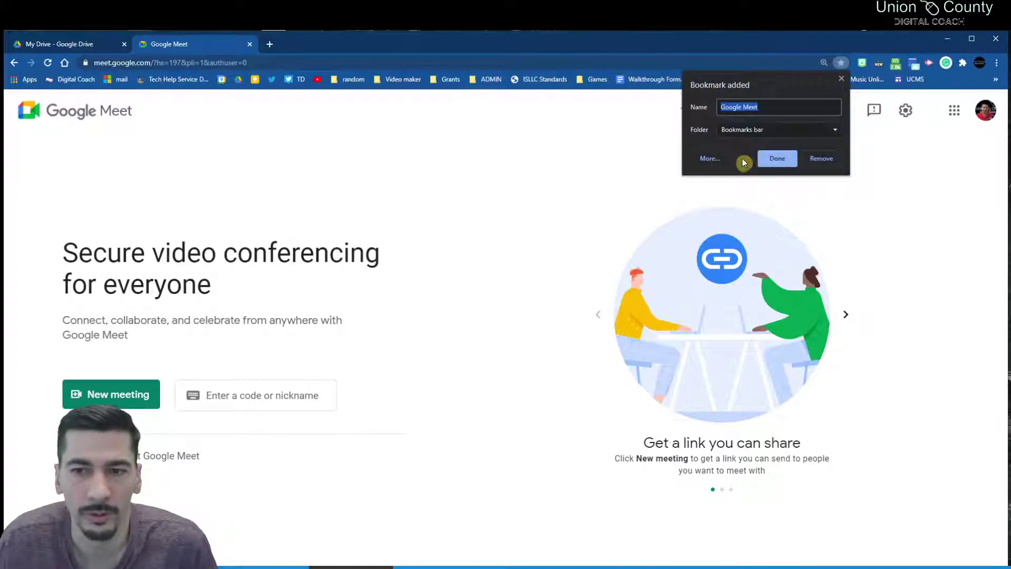
click(710, 158)
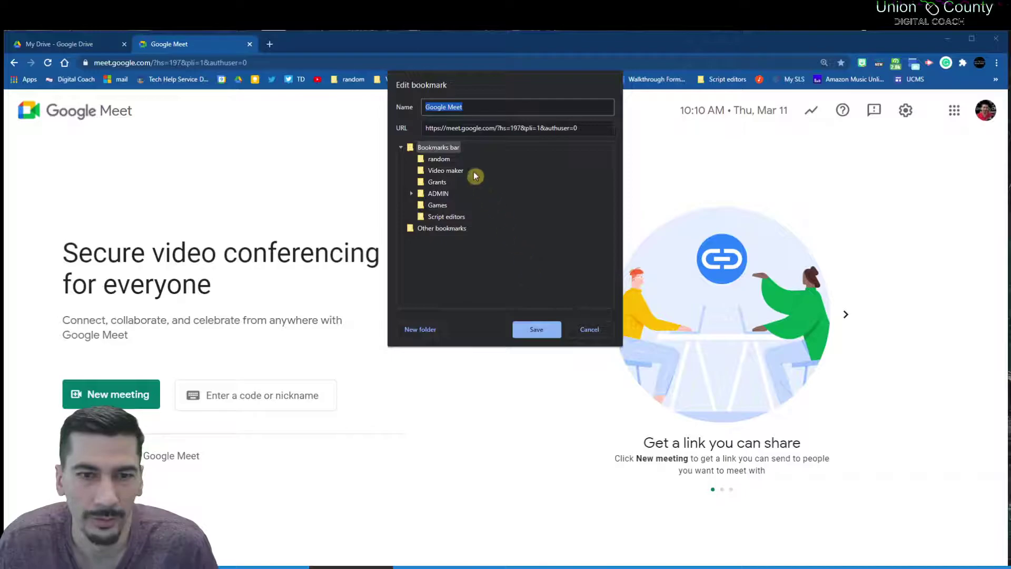
click(583, 328)
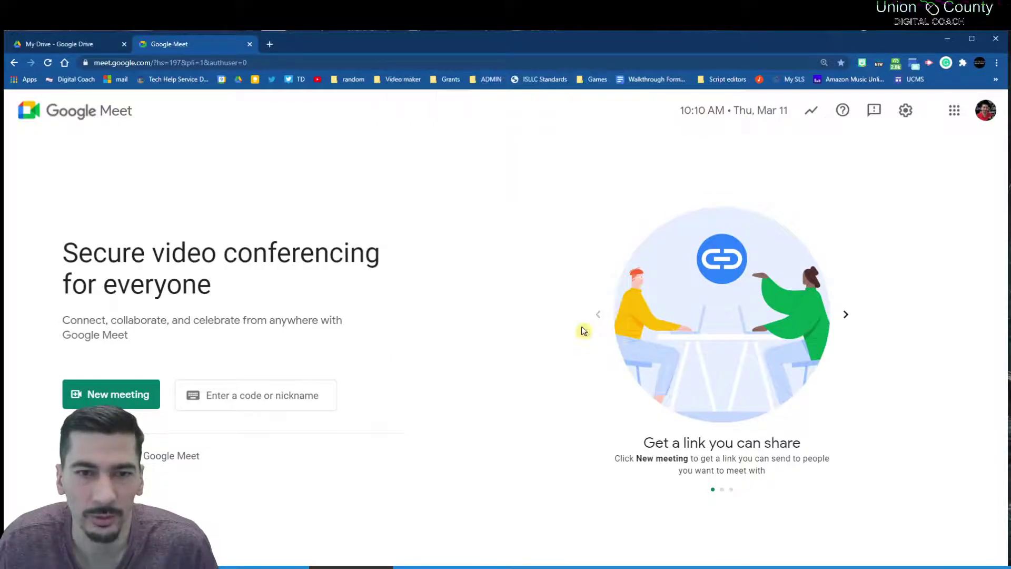
click(842, 63)
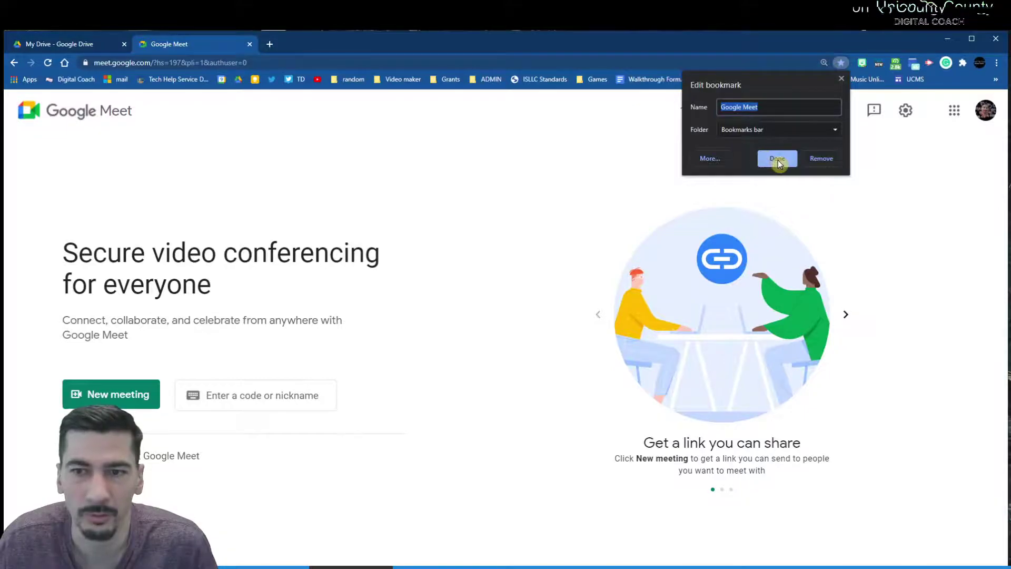
click(777, 161)
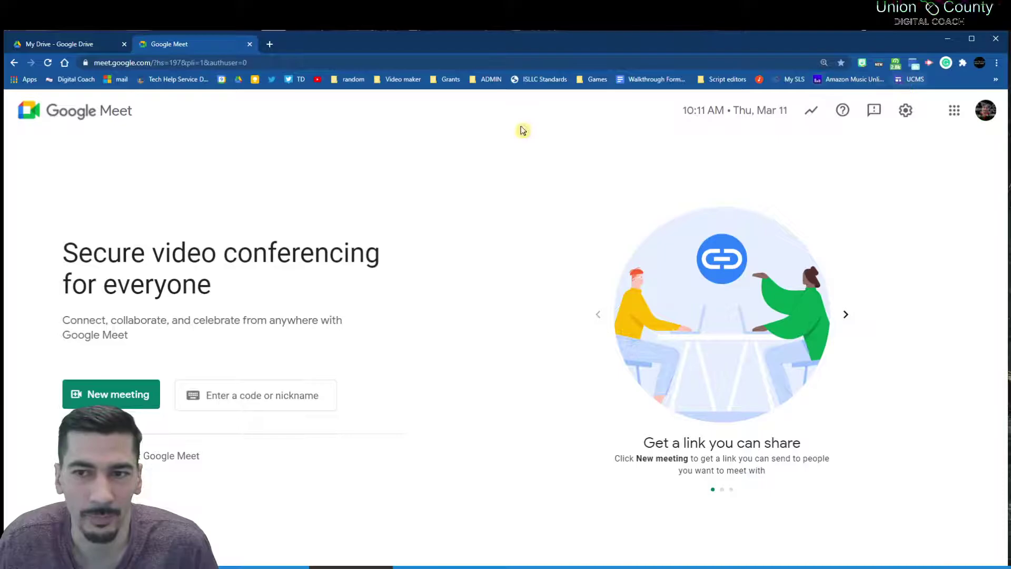
click(996, 82)
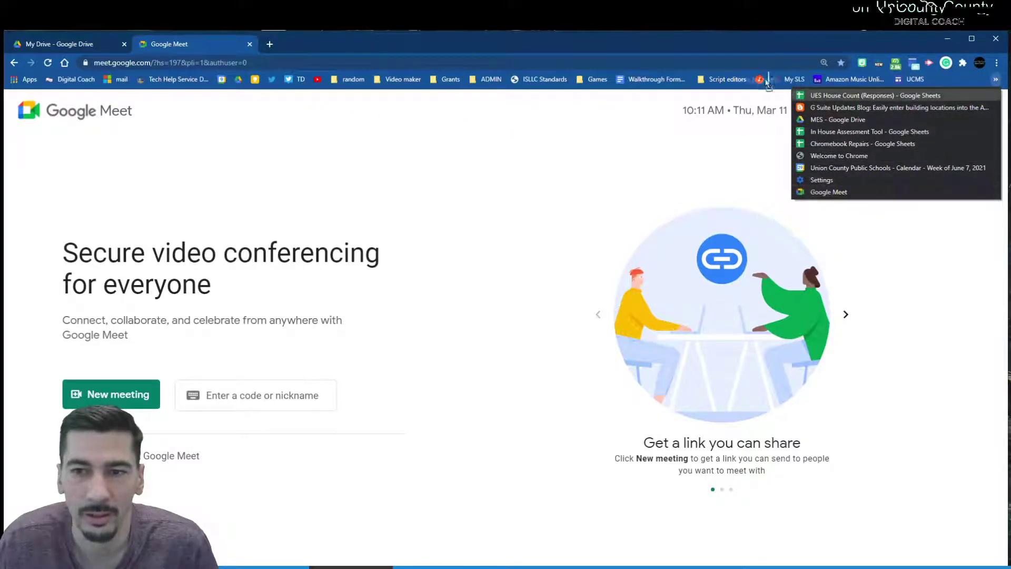
- Move the Google Meet bookmark from the overflow list onto the visible bookmarks bar
drag(477, 85, 339, 81)
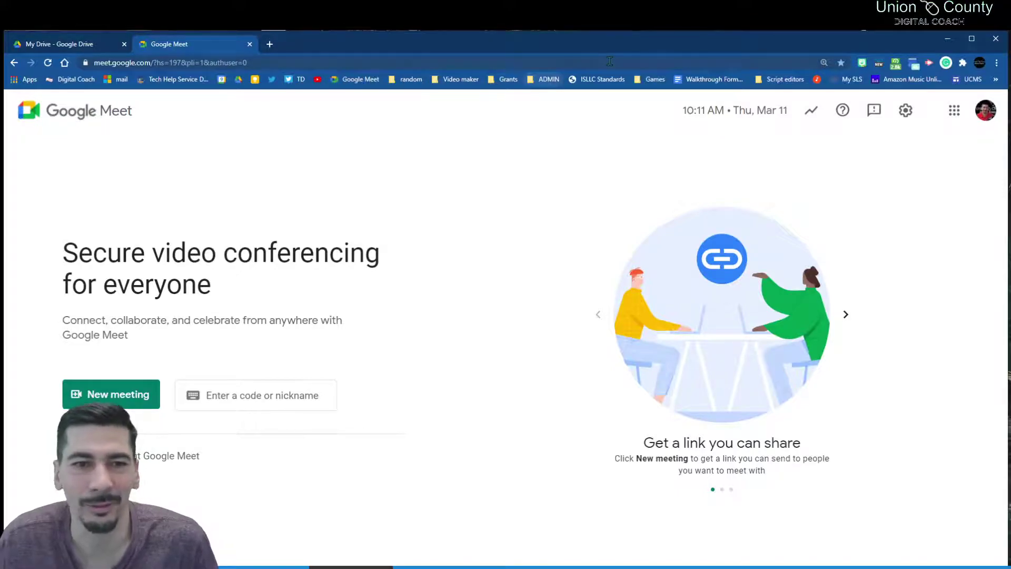
right_click(343, 84)
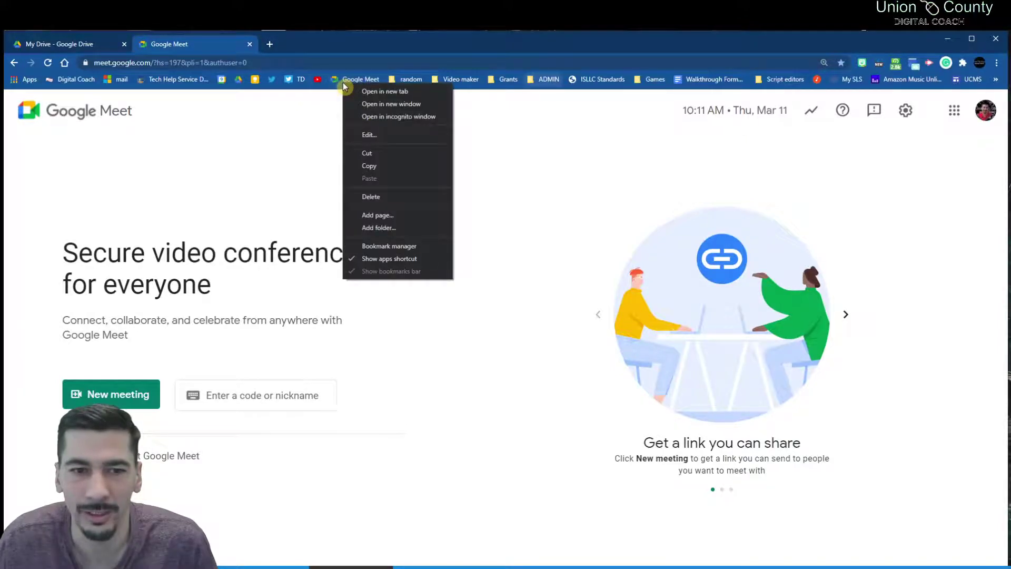
click(343, 81)
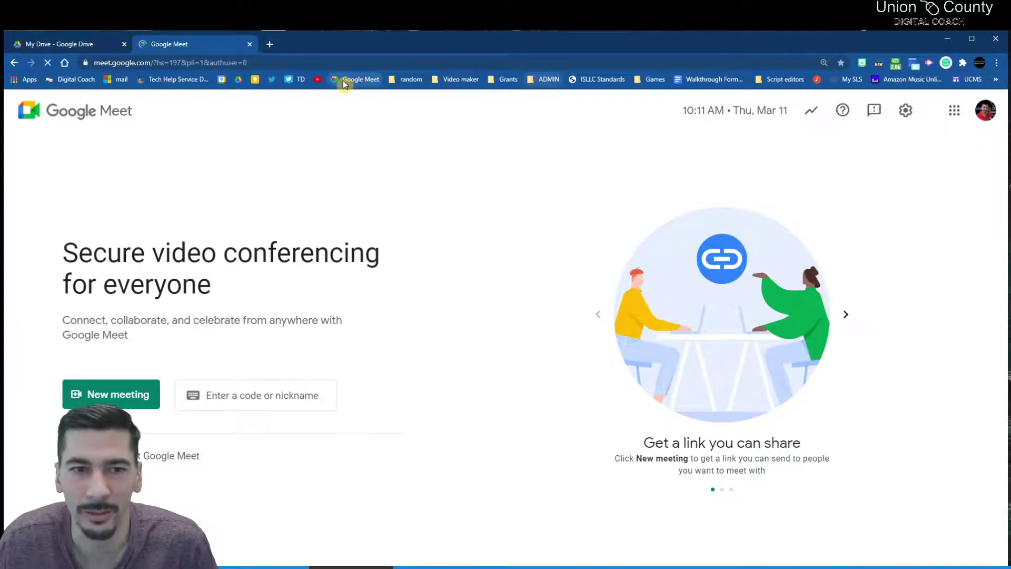
- Clear the Google Meet bookmark's name and save it, leaving only its icon
right_click(354, 82)
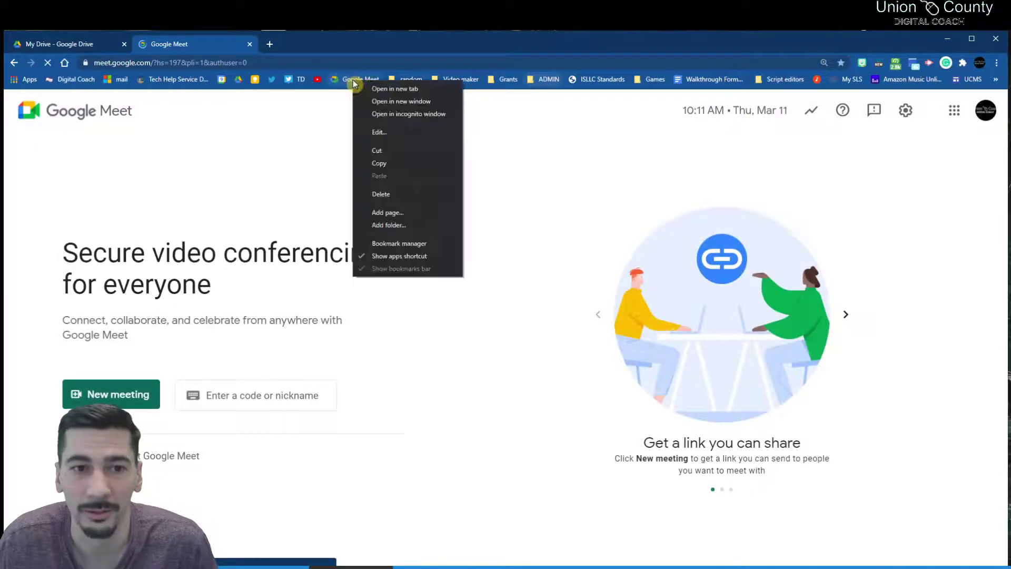
click(380, 133)
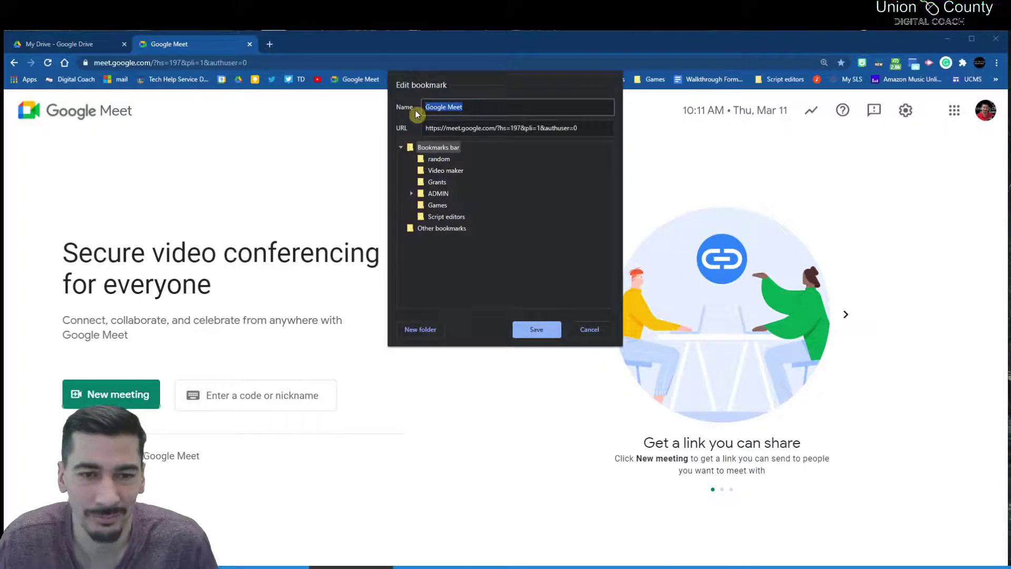
key(BackSpace)
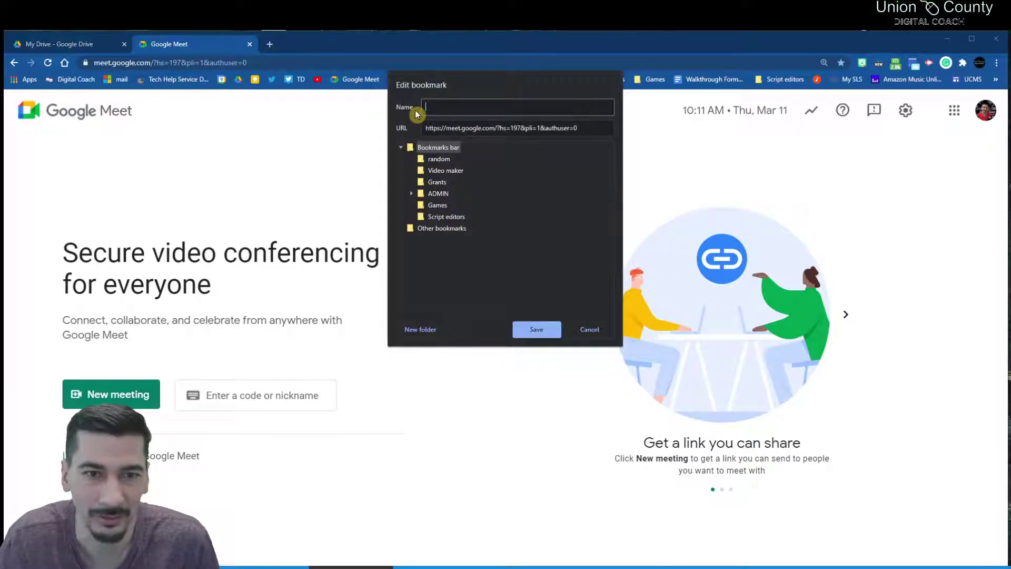
click(530, 325)
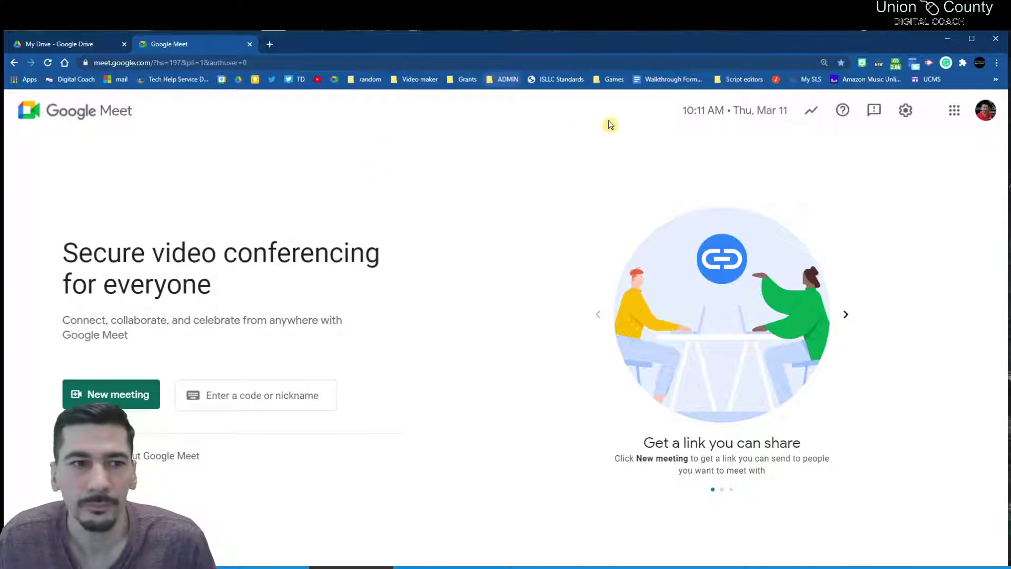
- Open Google Drive and Google Calendar in two new tabs using 'drive' and 'cal'
click(269, 46)
text(drive)
key(Return)
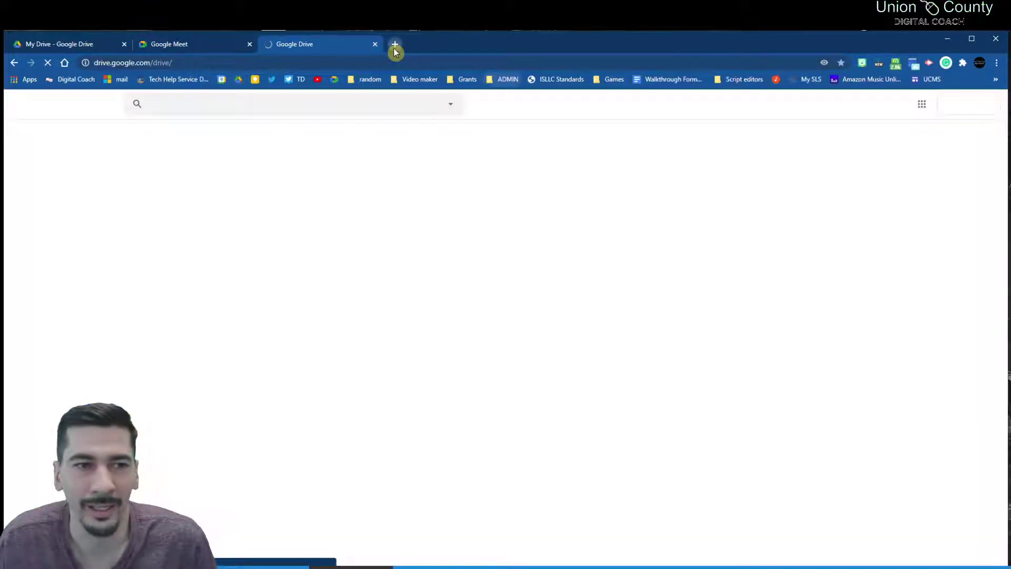
click(395, 45)
text(cal)
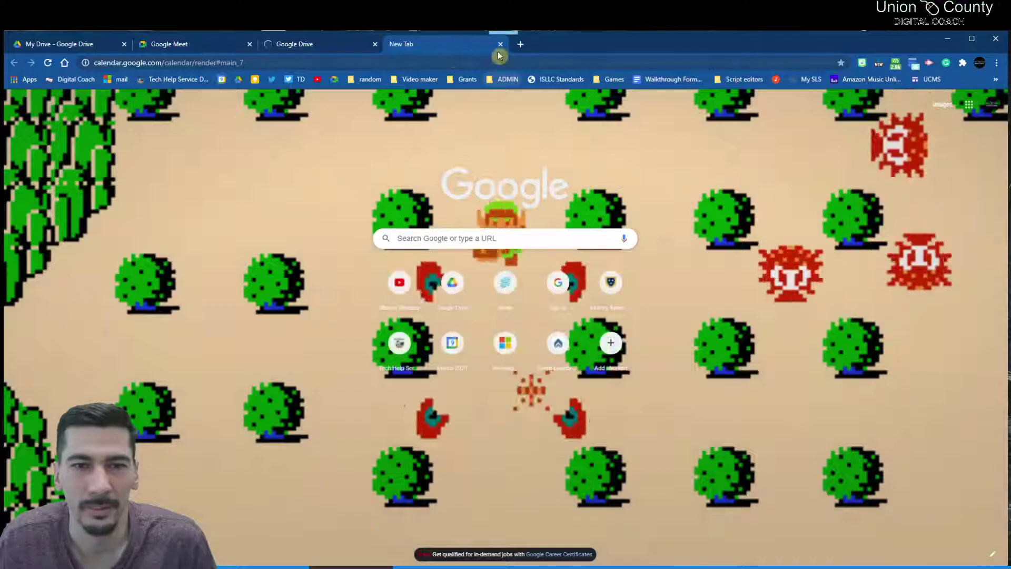
key(Return)
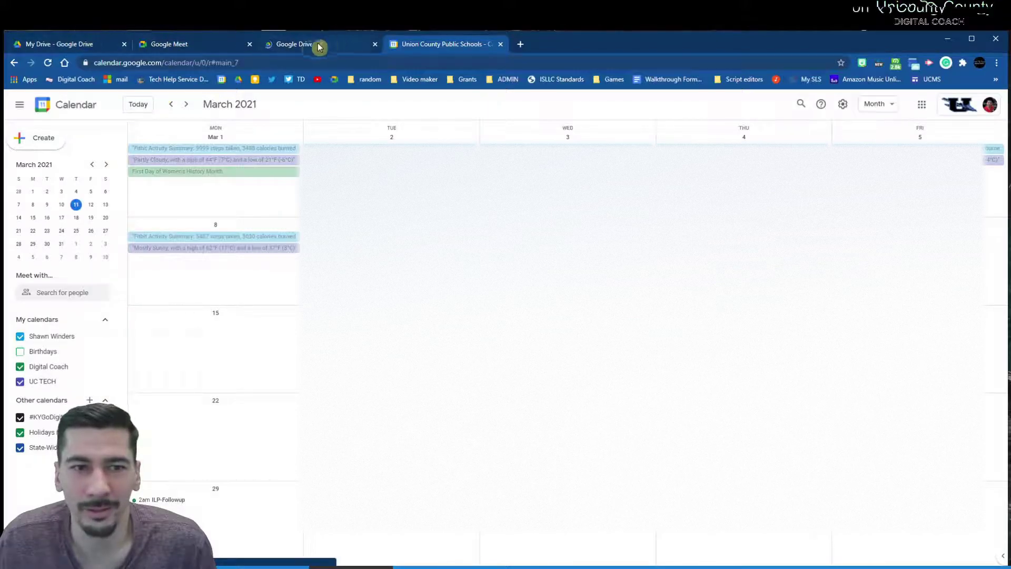
- Load the Digital Coach bookmark in another new tab, then return to Calendar
click(521, 44)
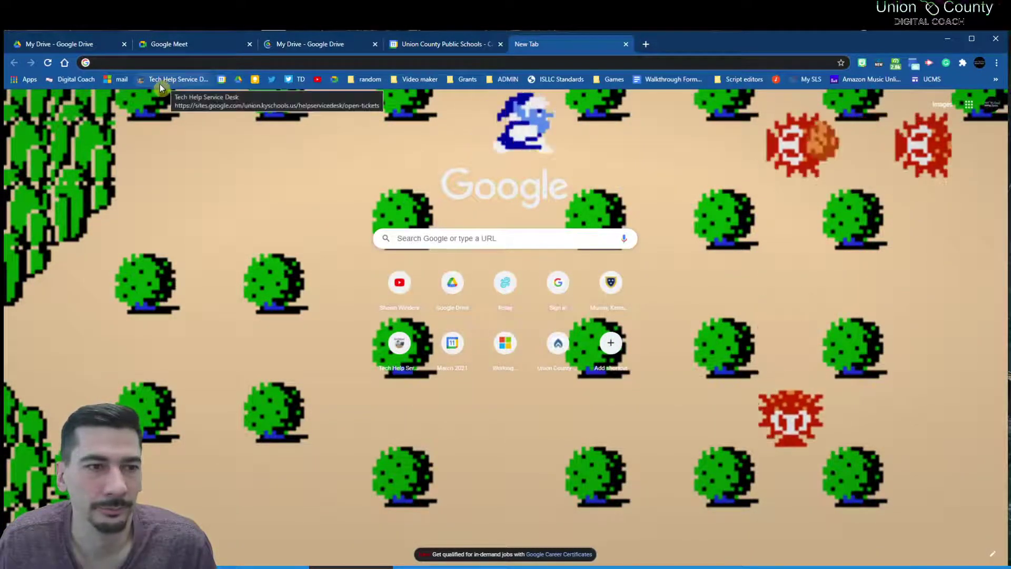
click(90, 79)
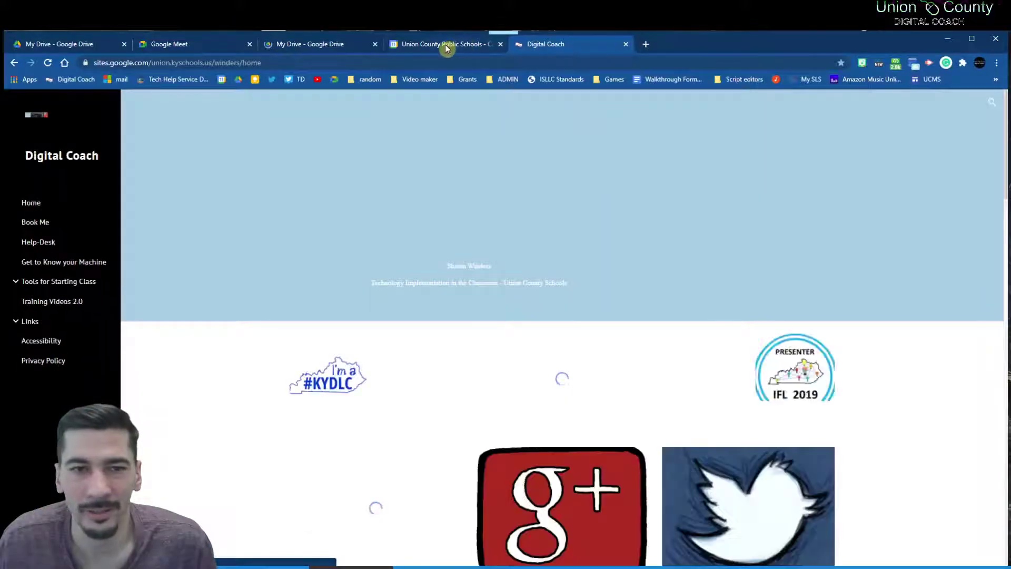
click(446, 47)
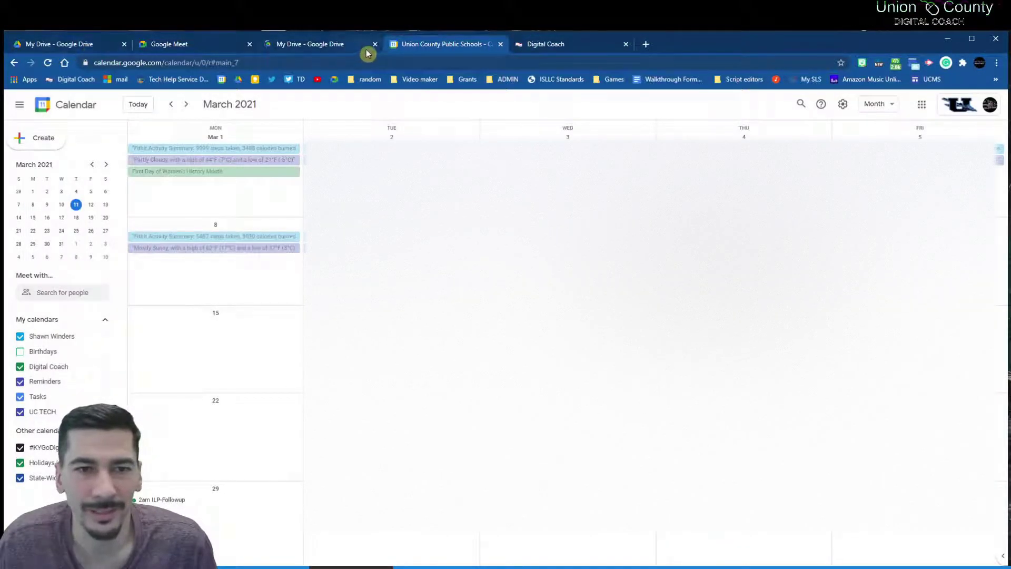
- Put the first Drive tab into a new teal tab group named 'Daily Tools'
right_click(63, 51)
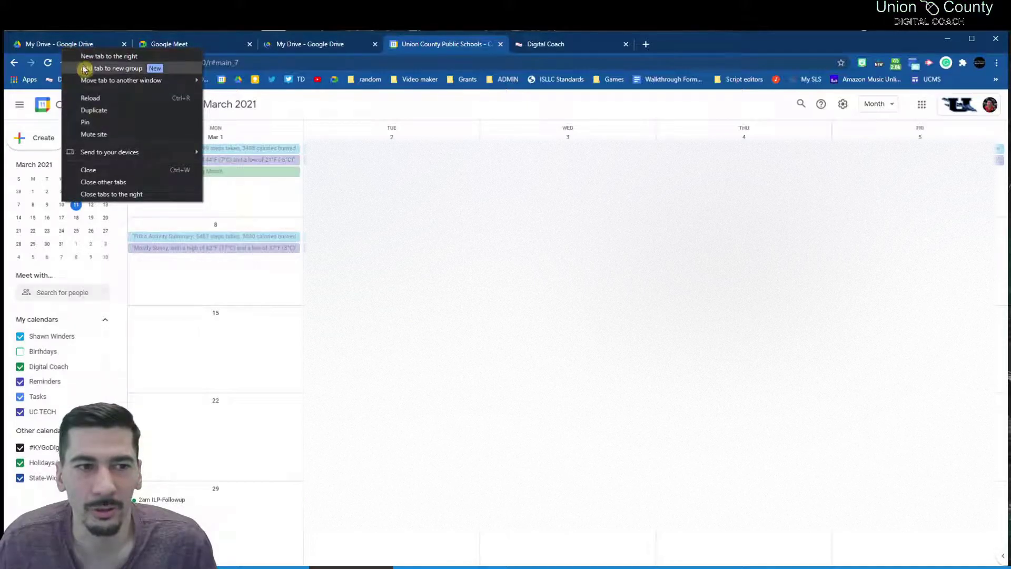
click(109, 69)
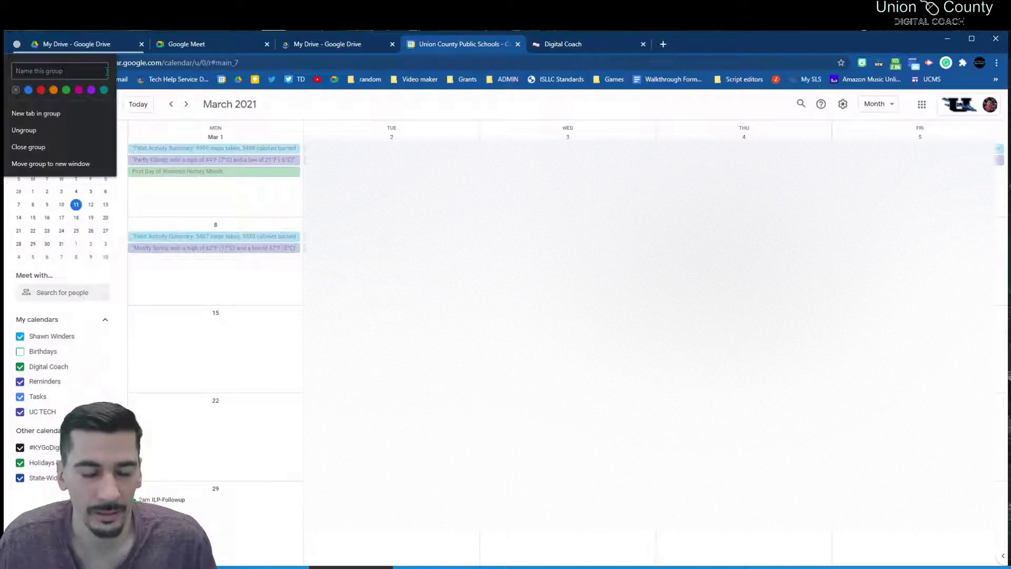
text(Da)
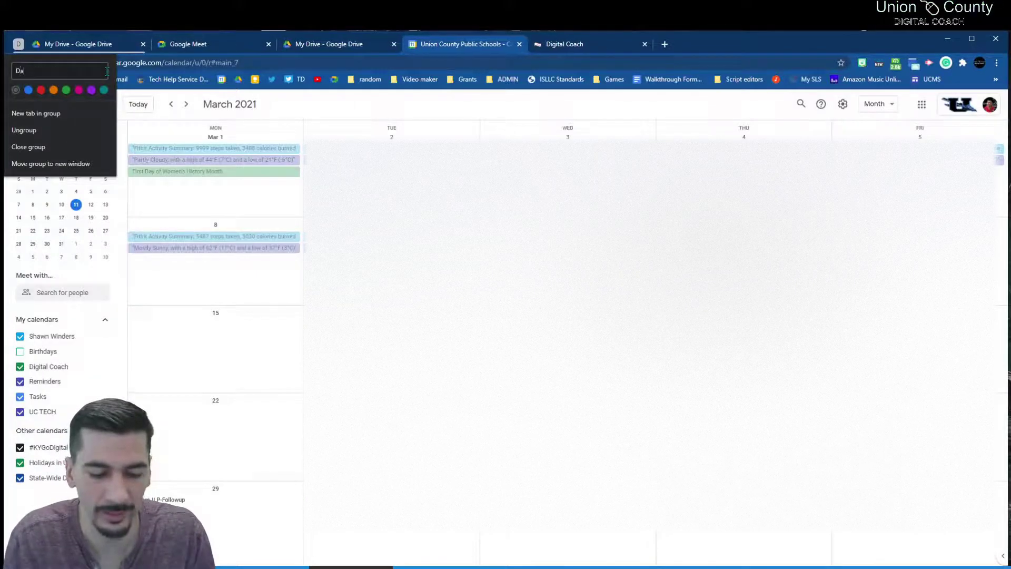
text(ily Tools)
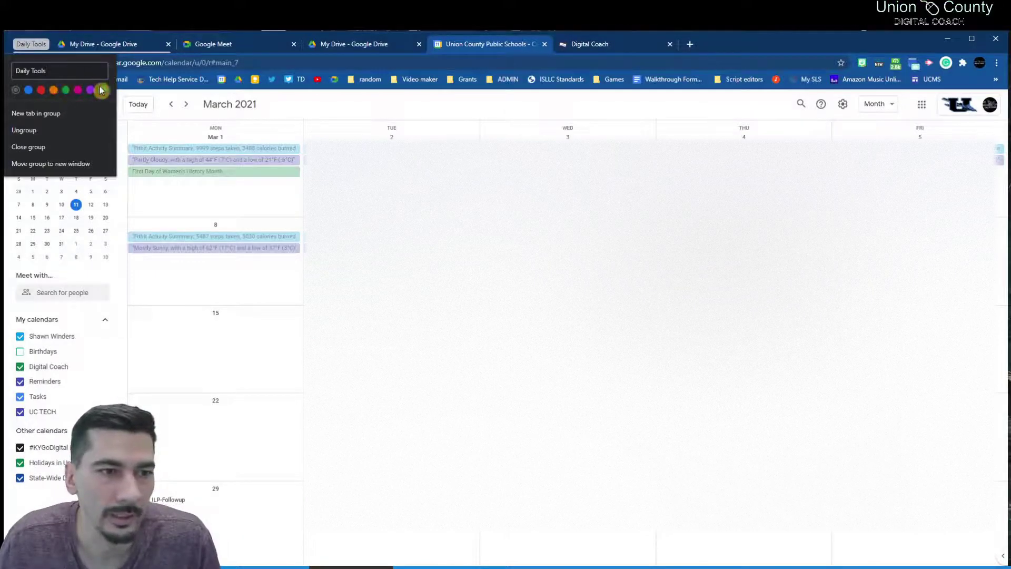
click(105, 90)
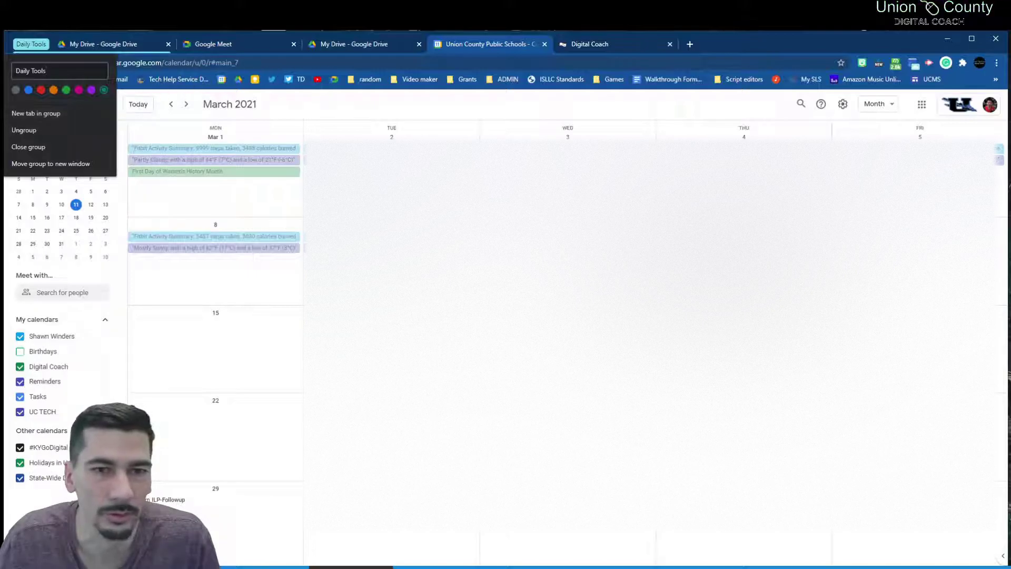
click(760, 46)
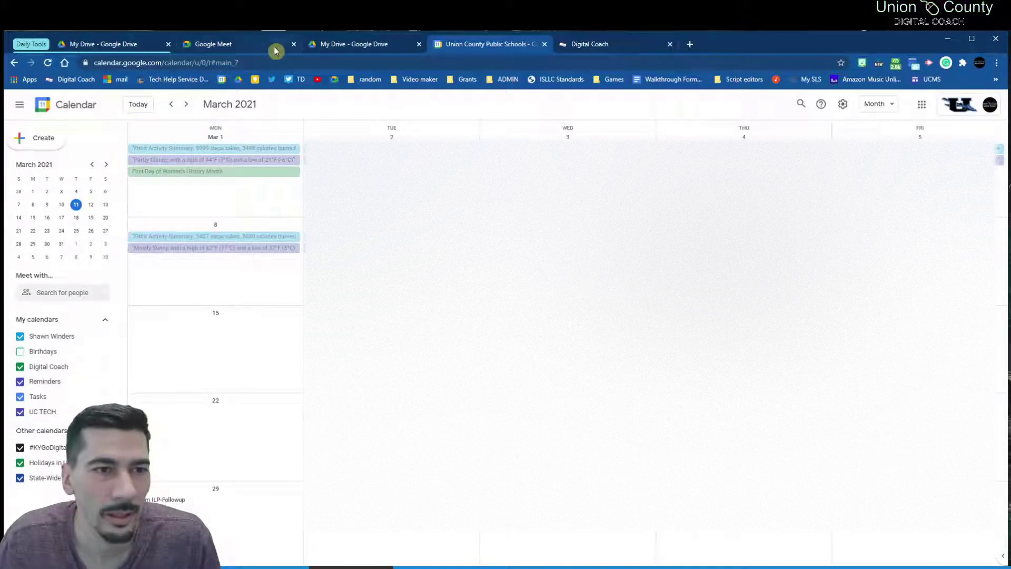
- Add the Google Meet, second Drive and Calendar tabs to the Daily Tools group
right_click(253, 50)
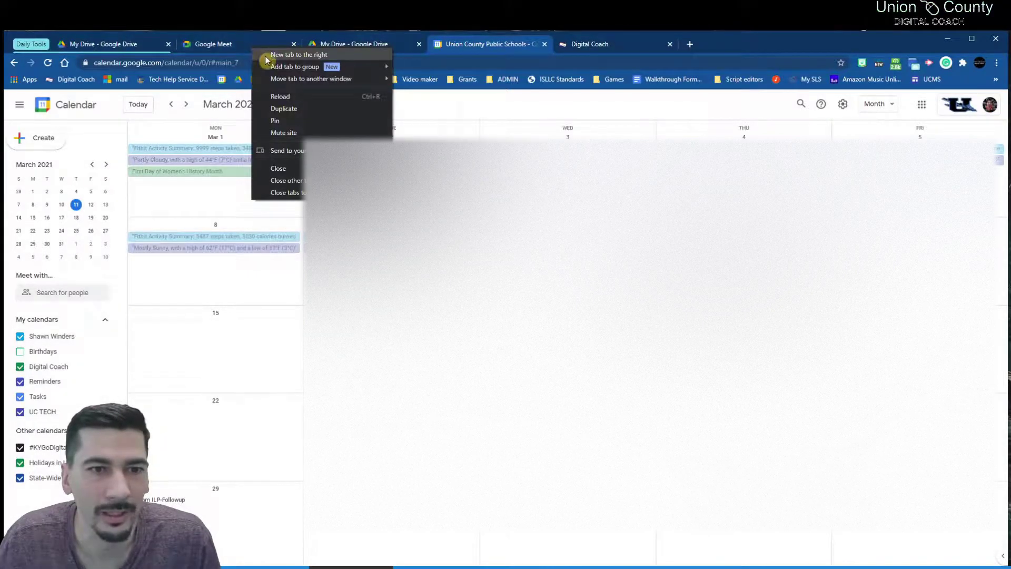
mouse_move(327, 71)
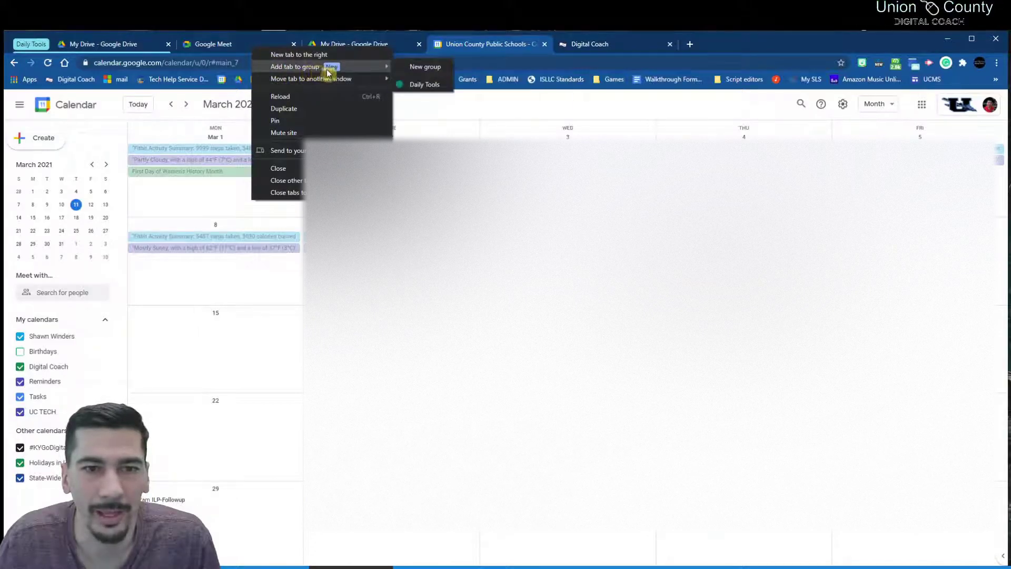
click(446, 87)
right_click(344, 41)
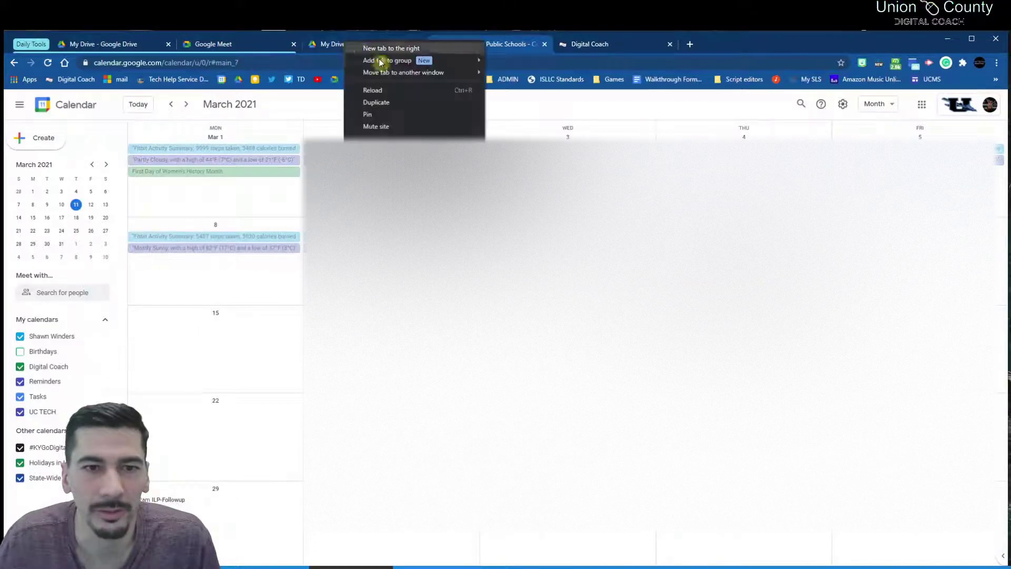
mouse_move(440, 74)
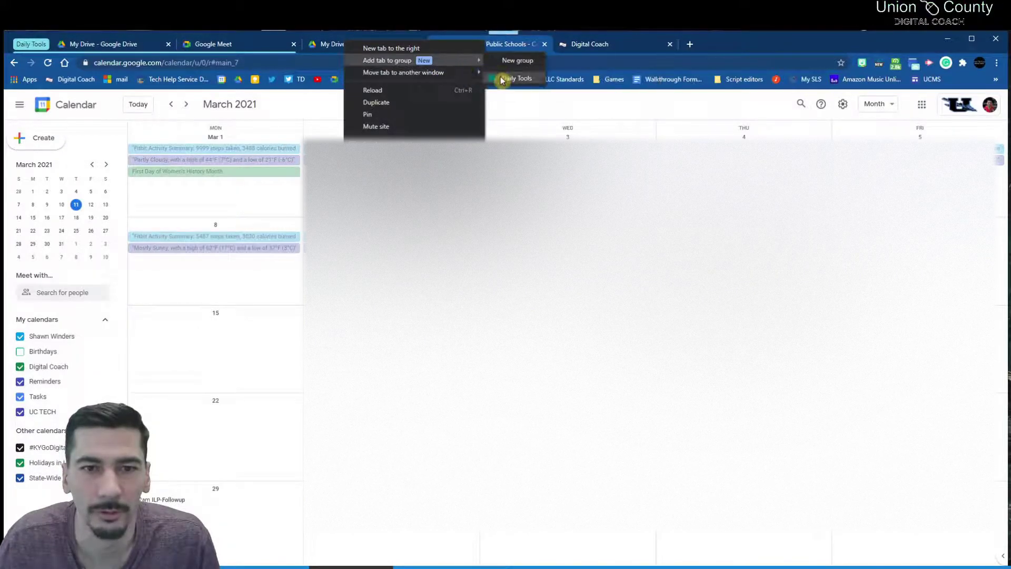
click(502, 80)
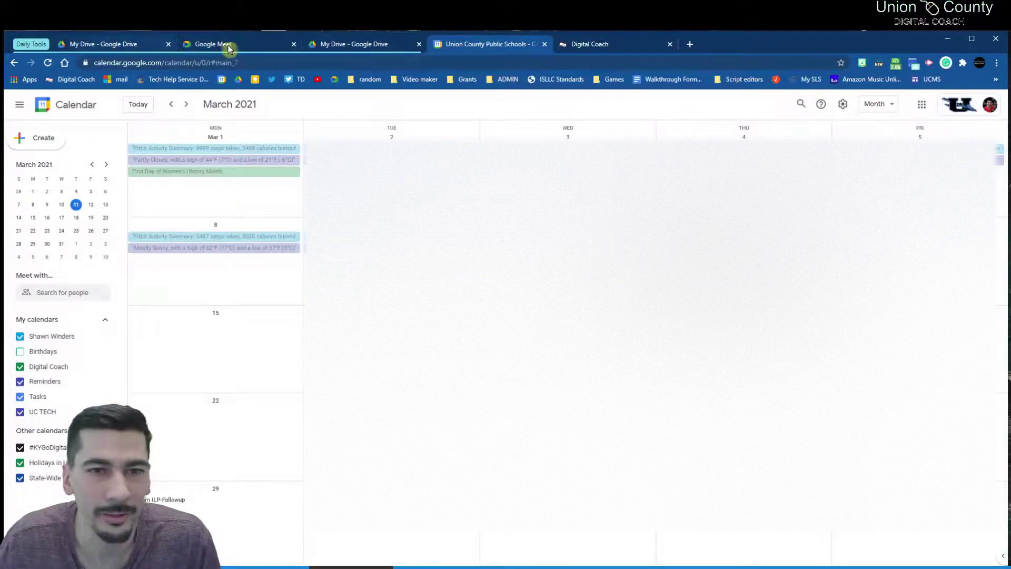
right_click(481, 50)
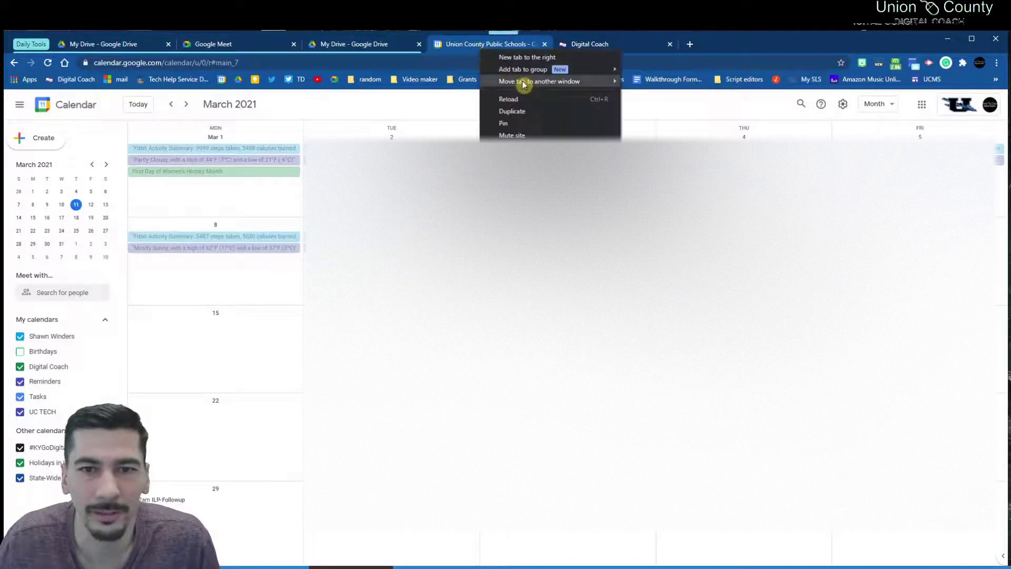
mouse_move(573, 76)
click(661, 90)
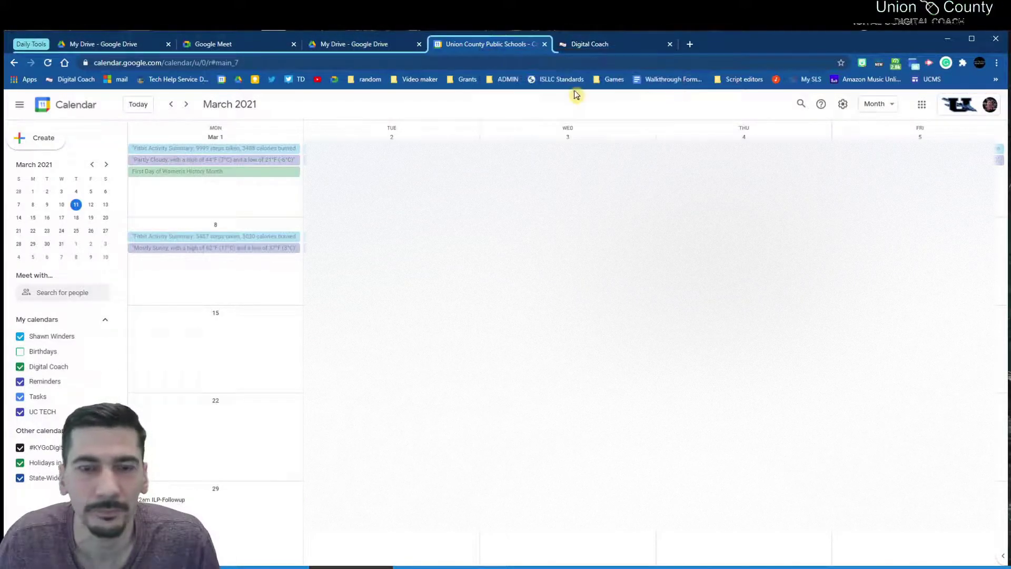
- Collapse Daily Tools, browse Digital Coach bookmarks, and load the Walkthrough Form document in a new tab
click(586, 47)
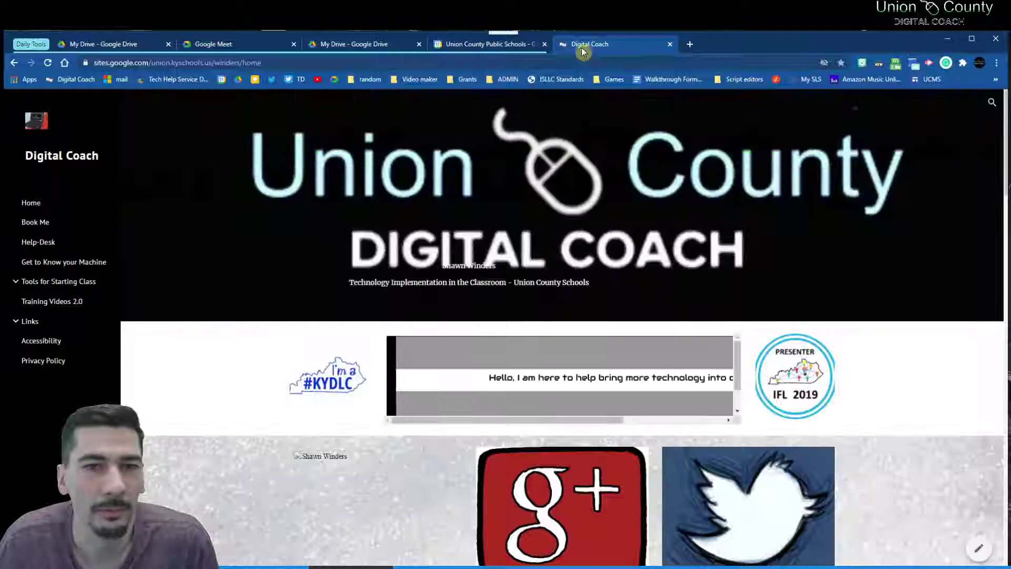
click(43, 47)
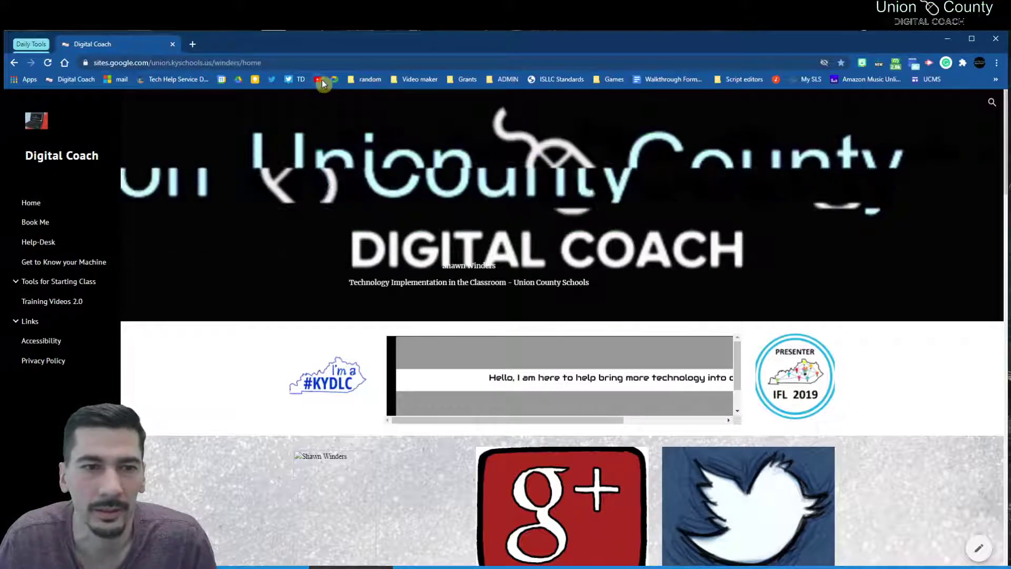
click(183, 81)
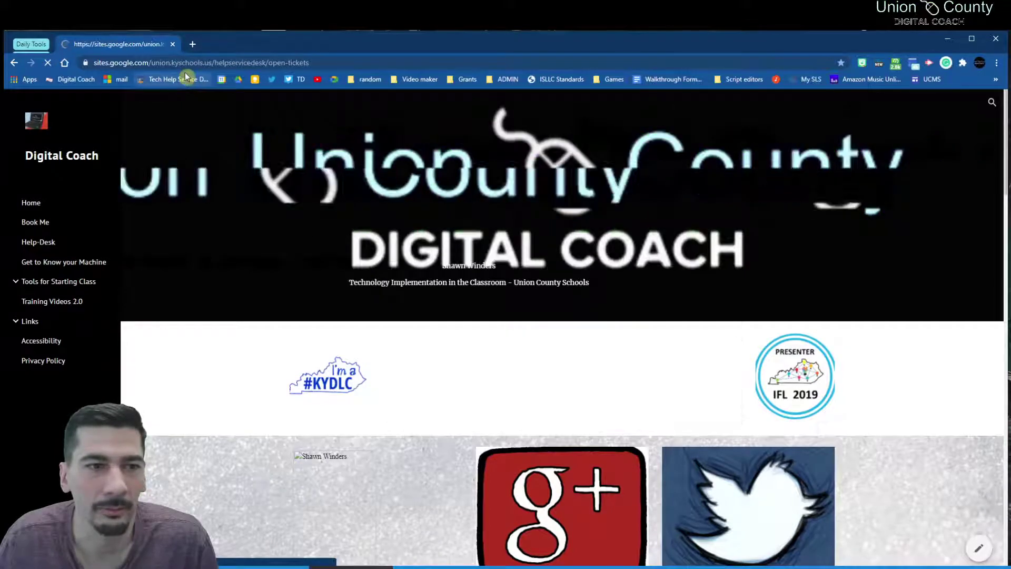
click(79, 80)
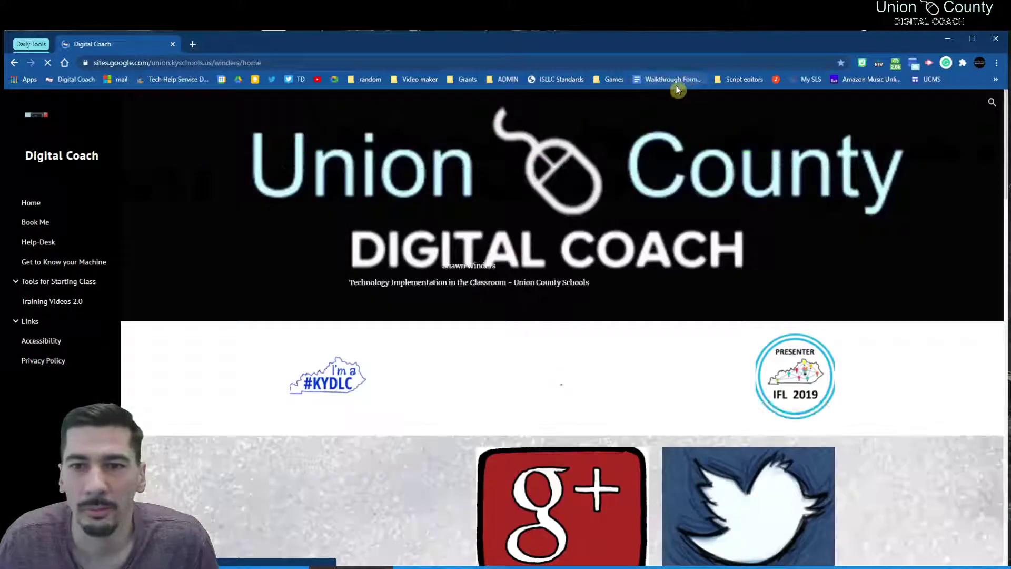
click(192, 44)
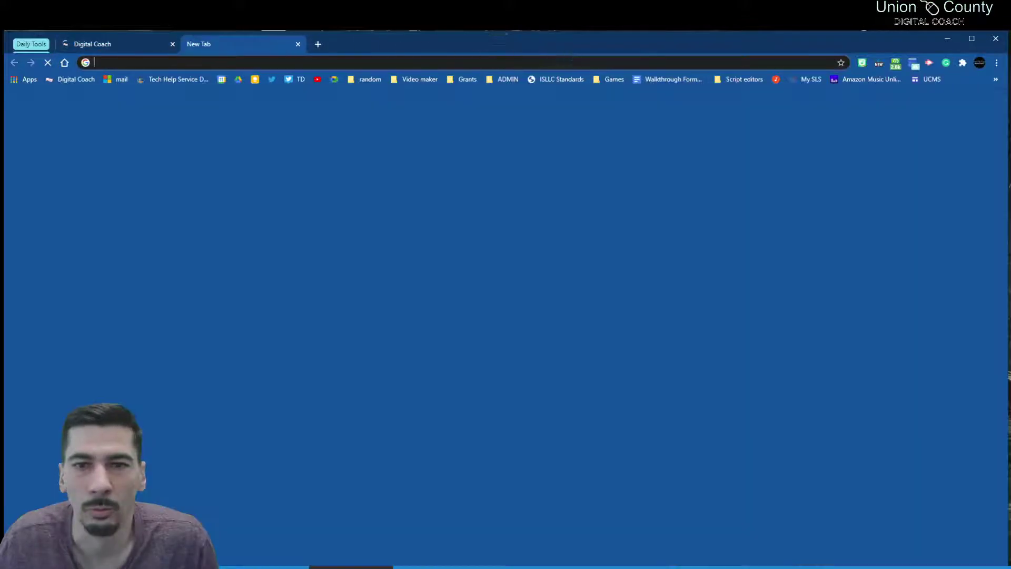
click(672, 80)
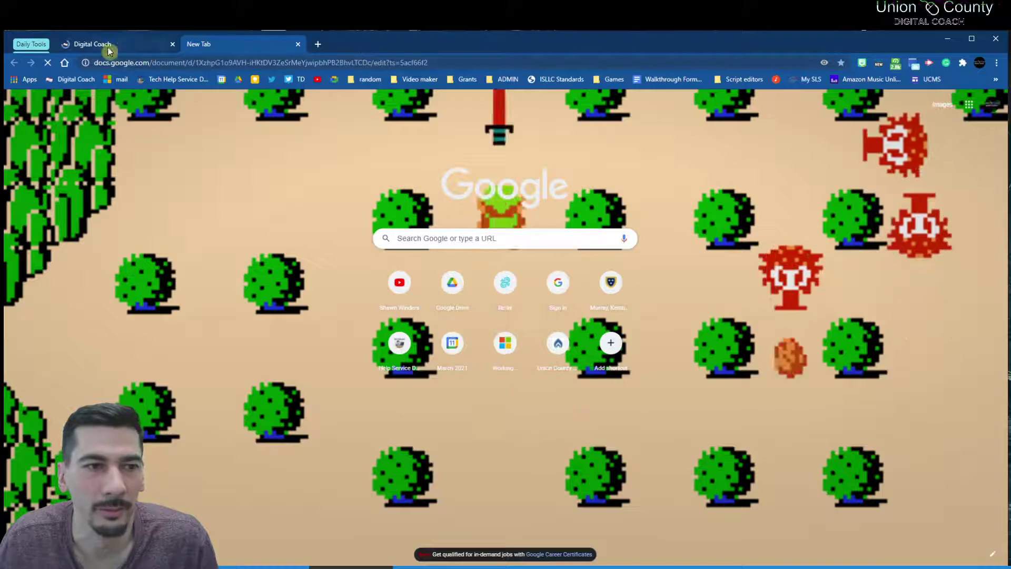
- Put the Digital Coach tab into a new tab group named 'Todo'
right_click(110, 49)
mouse_move(226, 69)
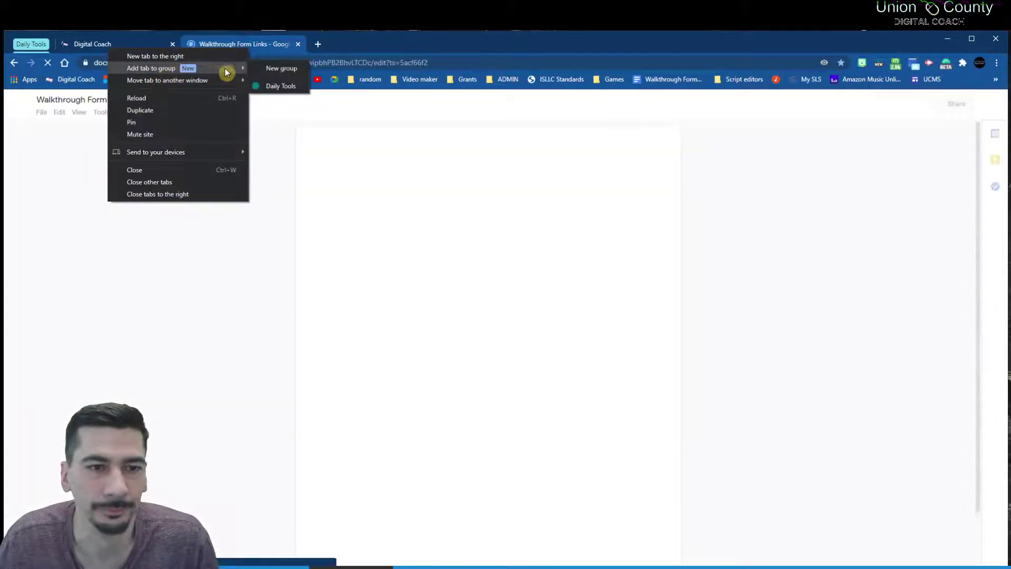
click(272, 71)
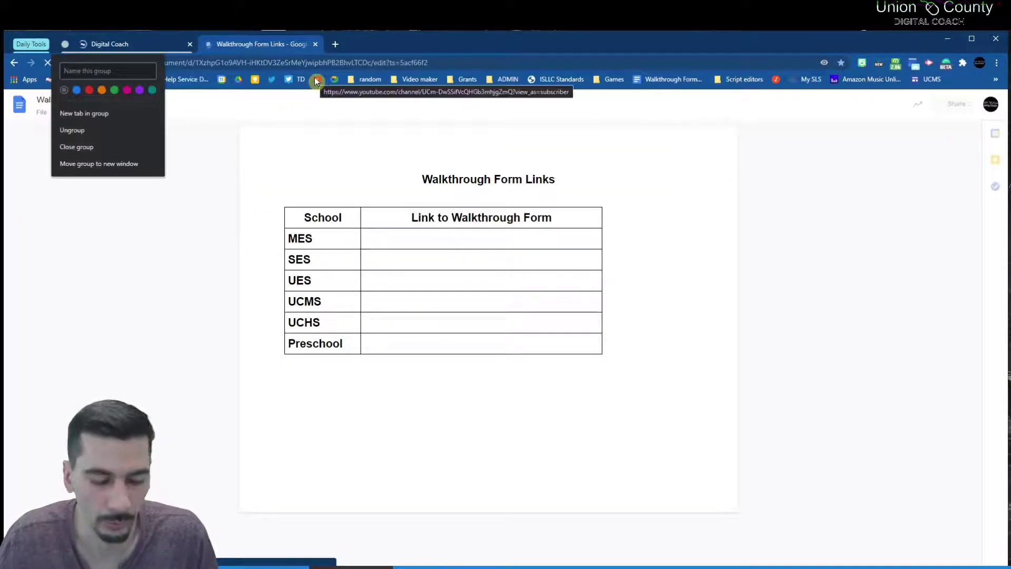
text(Todo)
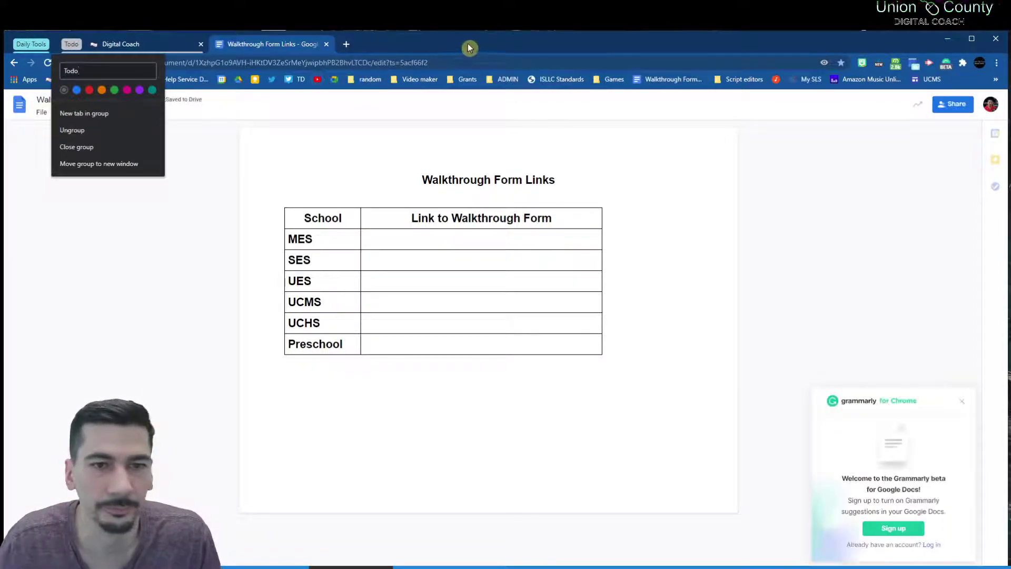
key(Return)
- Add the Walkthrough Form Links tab to the Todo group
right_click(255, 45)
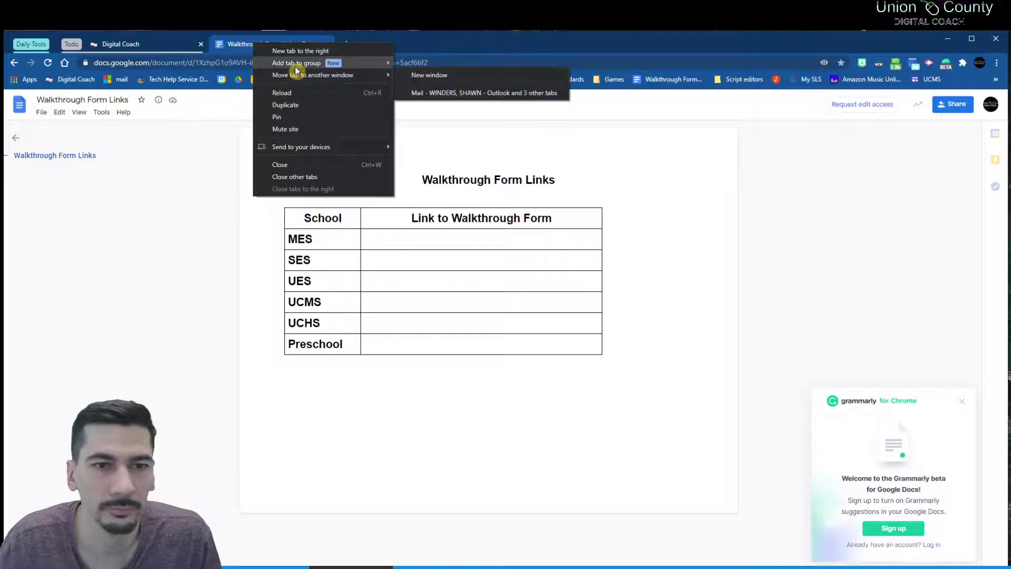
mouse_move(390, 64)
click(414, 94)
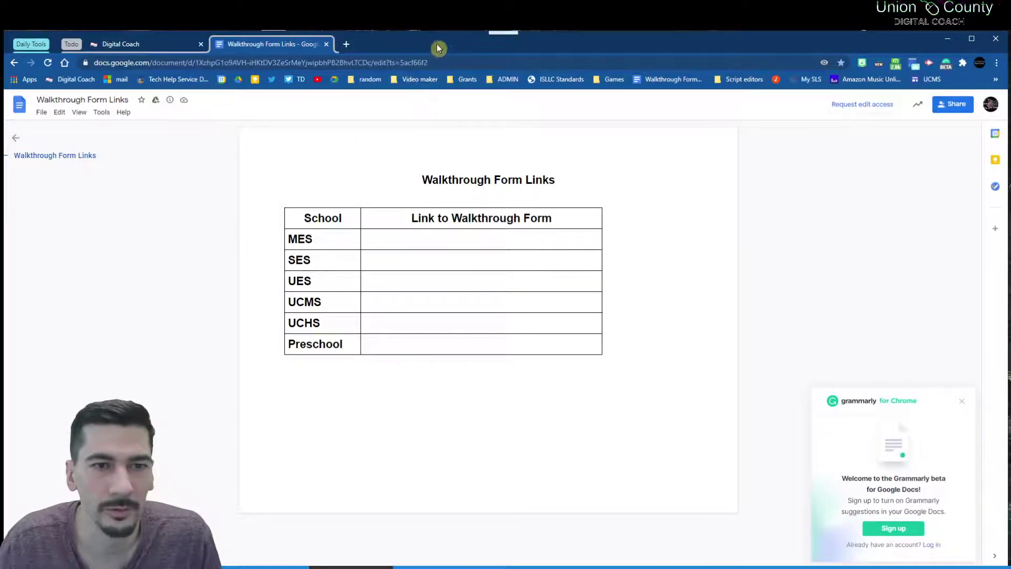
- Expand Daily Tools to view the calendar tab, collapse it again, and return to Digital Coach
click(103, 48)
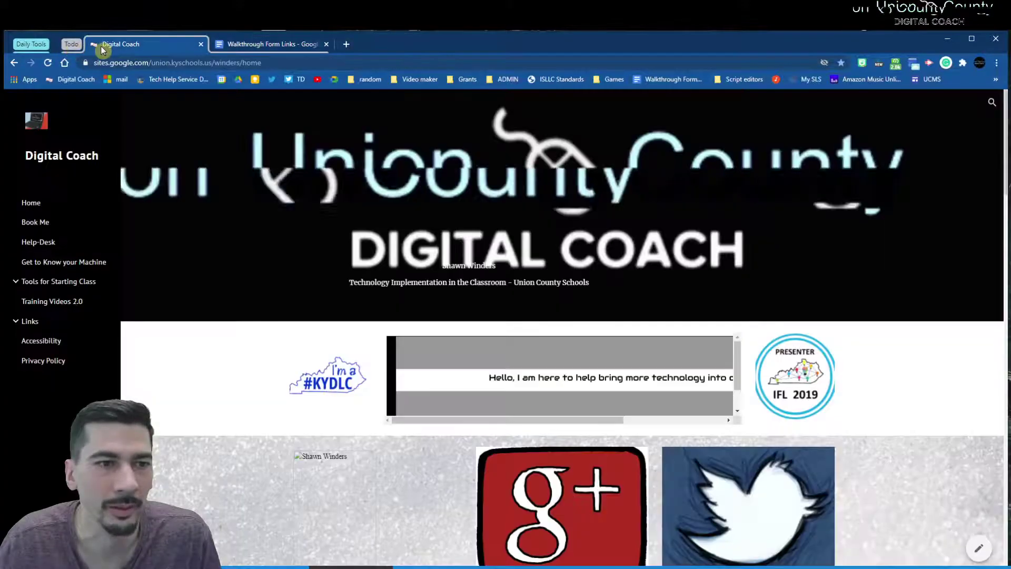
click(32, 44)
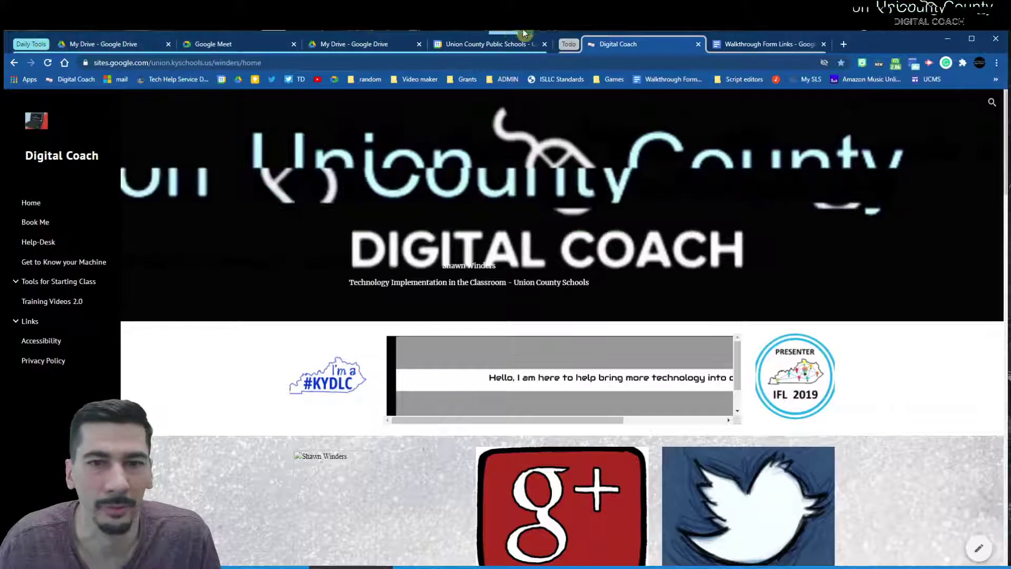
click(569, 44)
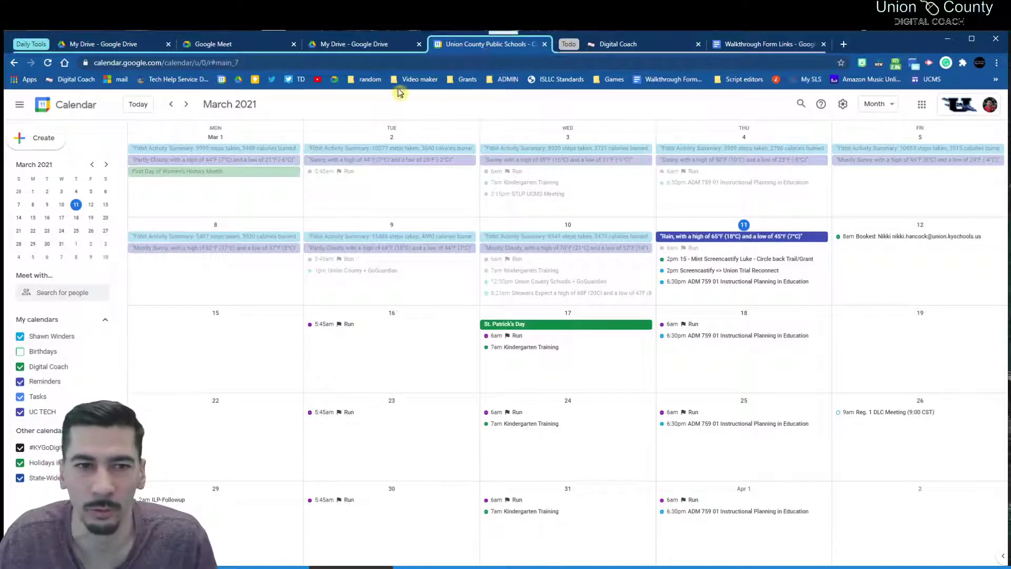
click(37, 46)
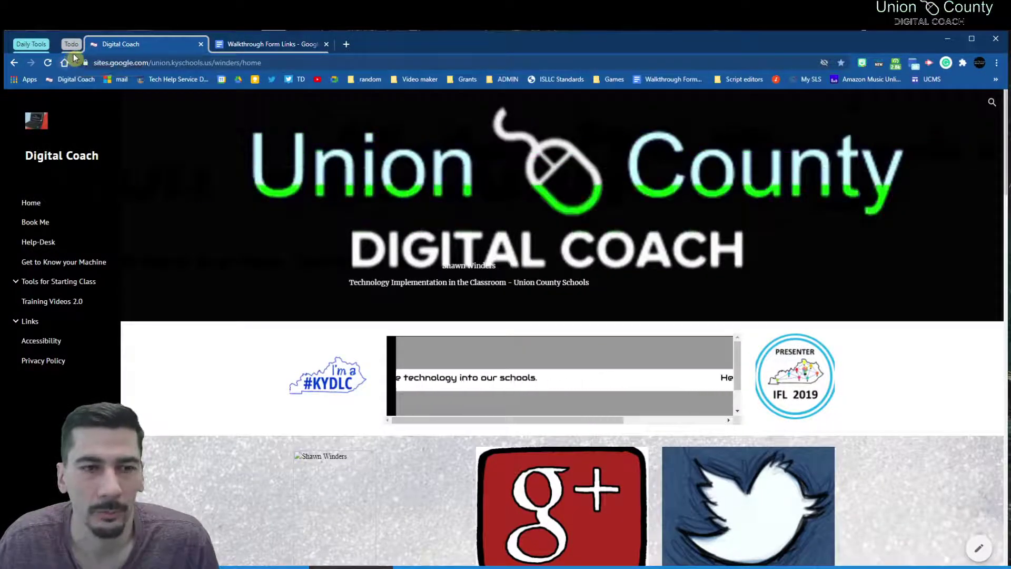
right_click(248, 44)
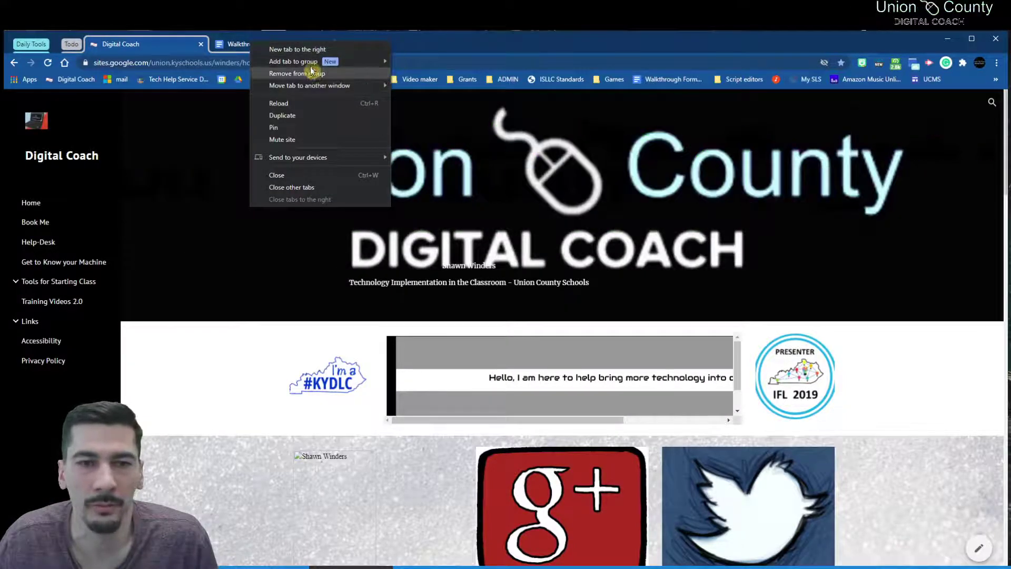
mouse_move(364, 60)
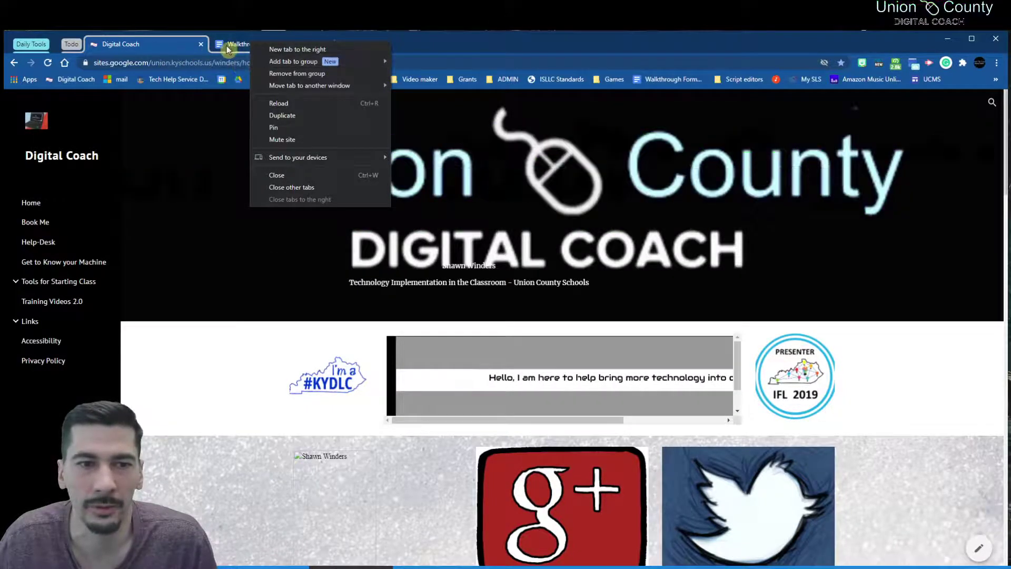
click(590, 48)
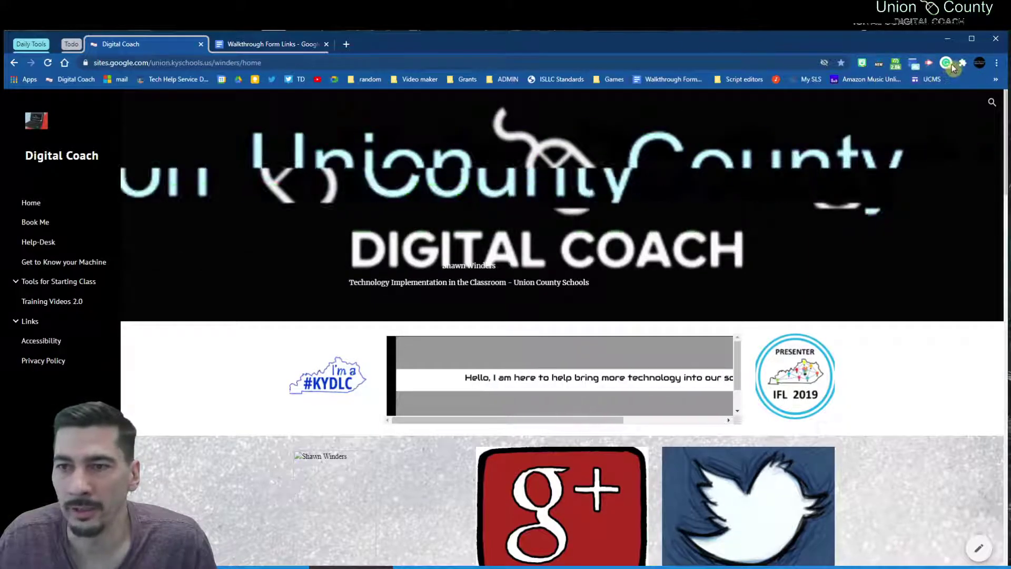
- In the Extensions menu, toggle the Picture in Picture toolbar pin twice, then close the list
click(964, 64)
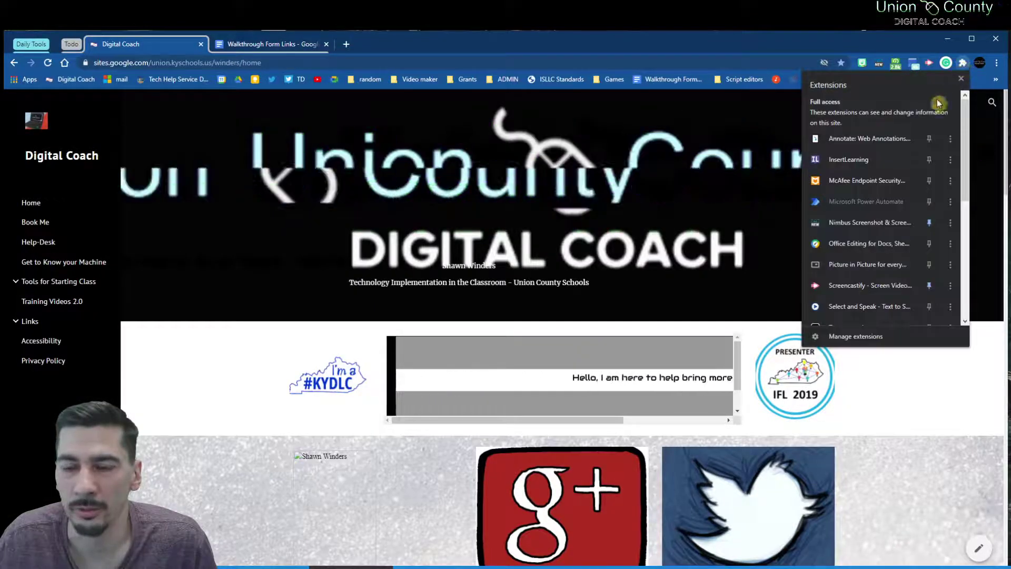
scroll(925, 137, down, 5)
scroll(925, 150, up, 5)
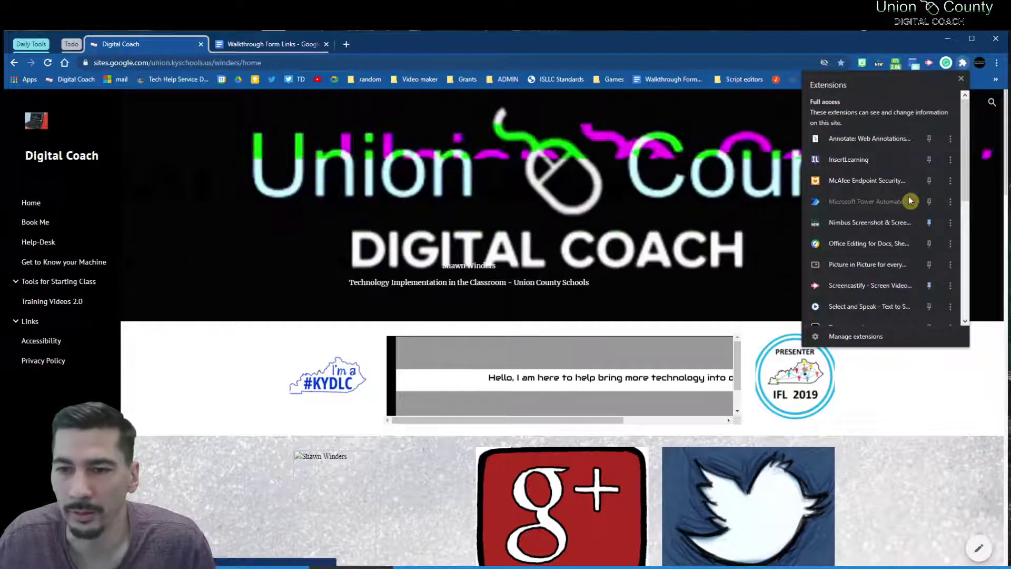
click(930, 266)
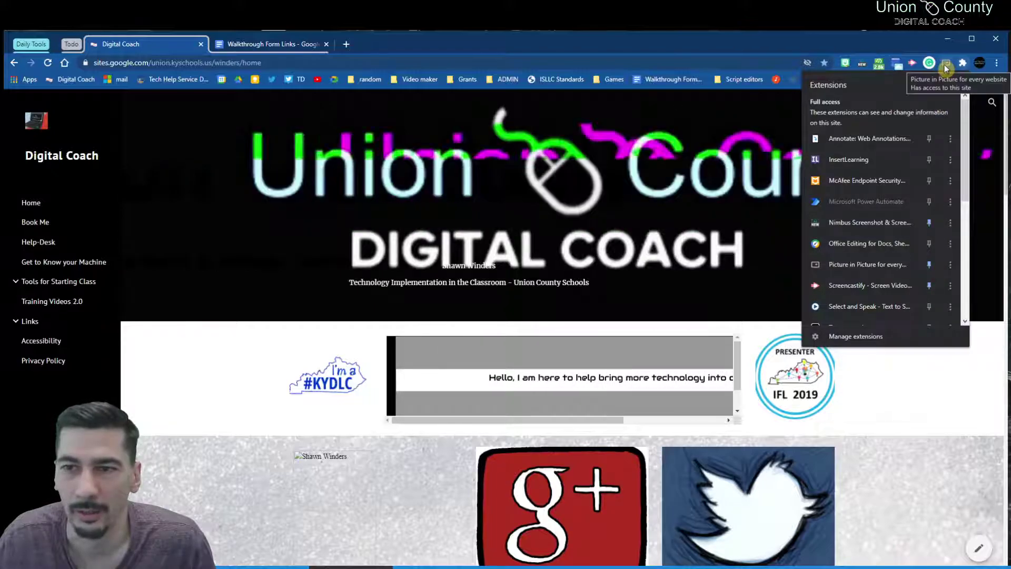
click(931, 266)
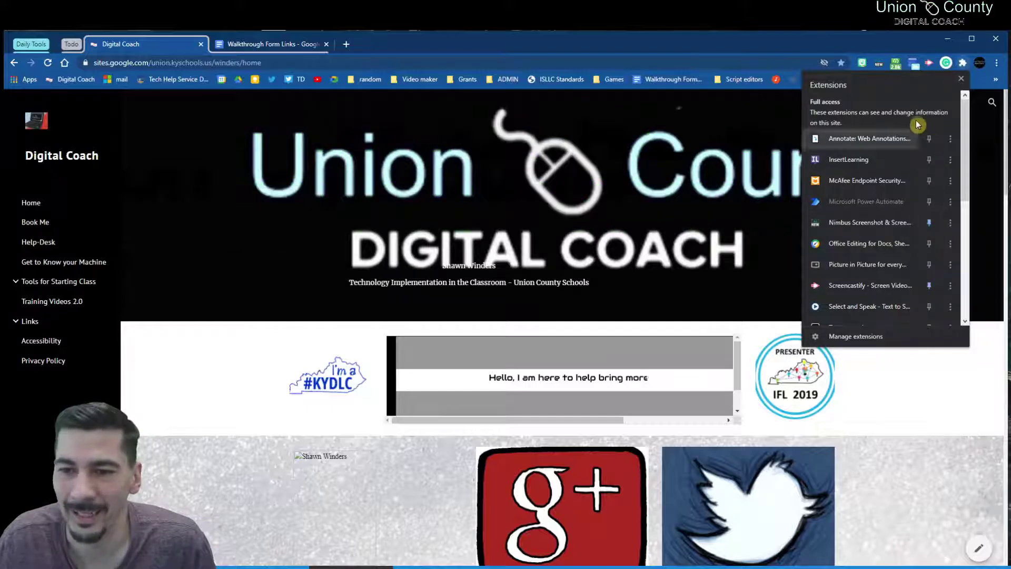
scroll(885, 211, down, 3)
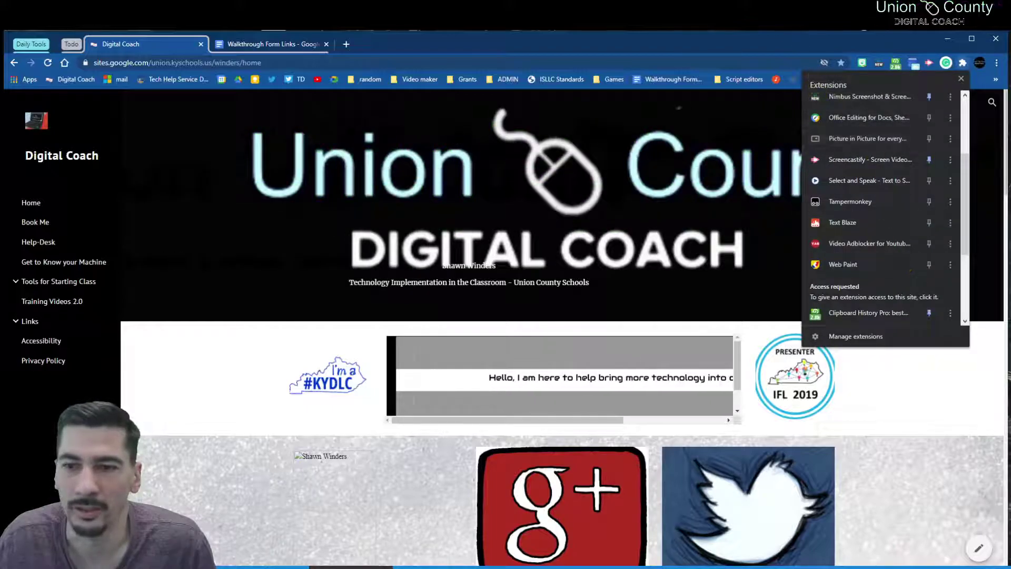
click(772, 44)
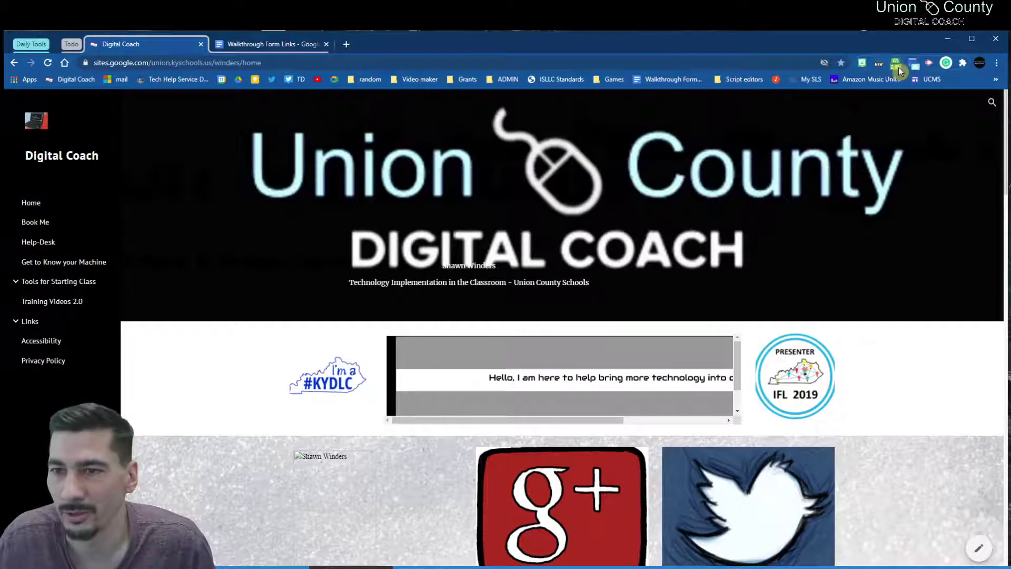
- Unpin Bitmoji from the toolbar and pin it back again
click(963, 64)
scroll(917, 210, down, 6)
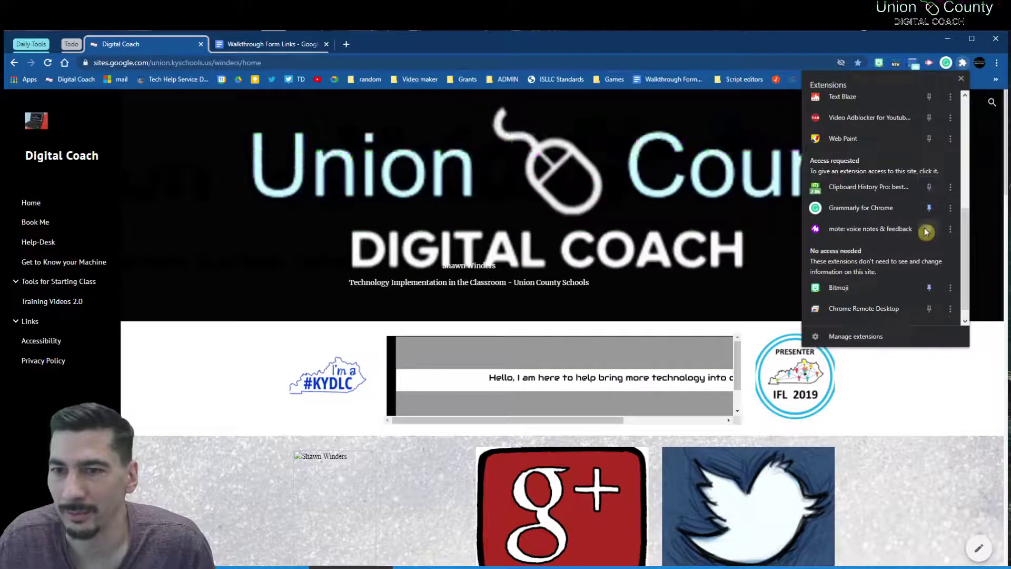
click(931, 288)
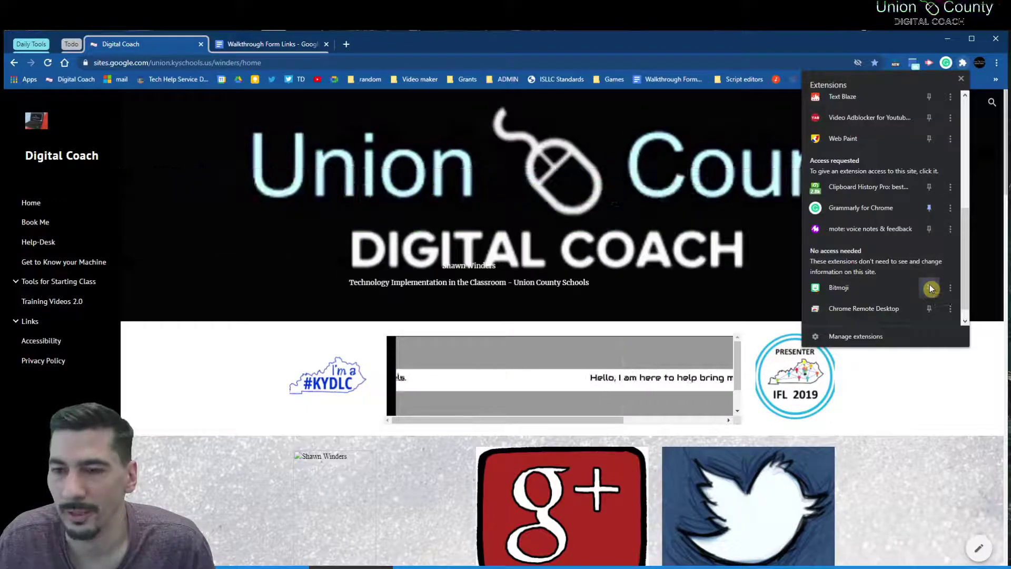
click(930, 288)
scroll(869, 242, down, 1)
scroll(869, 241, up, 10)
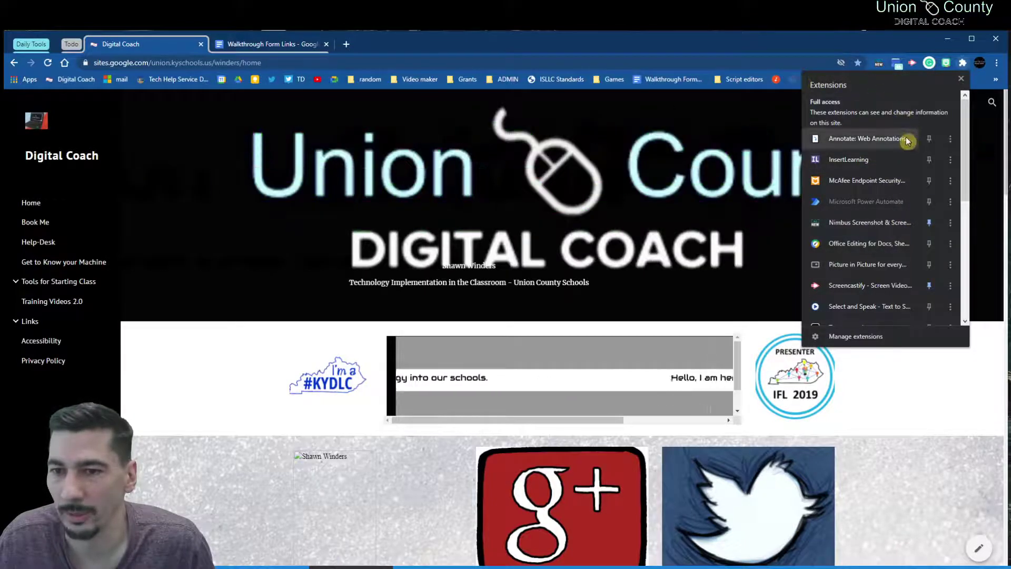
- Check Microsoft Power Automate's extra actions, then show Chrome's main menu at 90% zoom
click(952, 204)
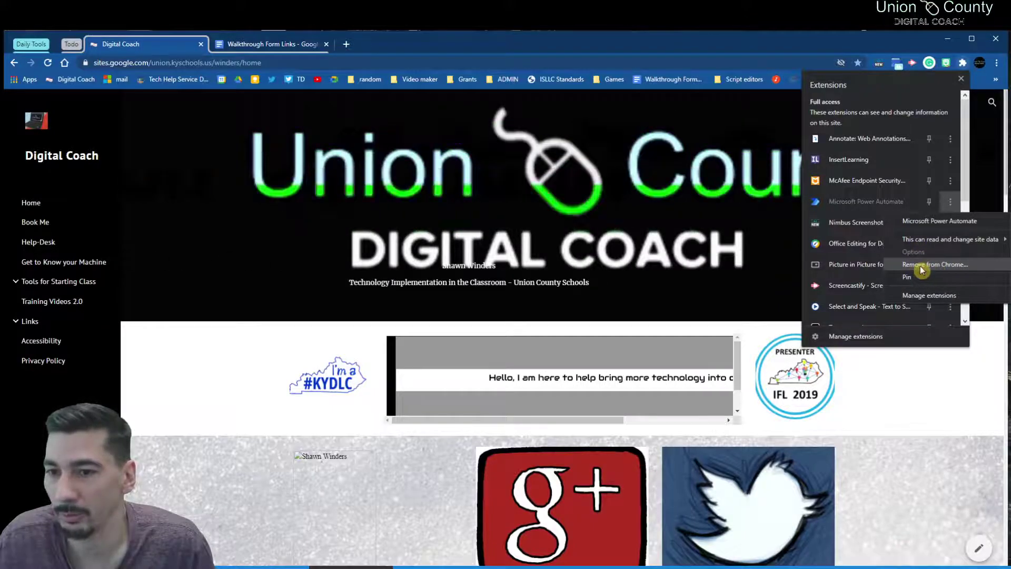
click(1004, 64)
click(996, 63)
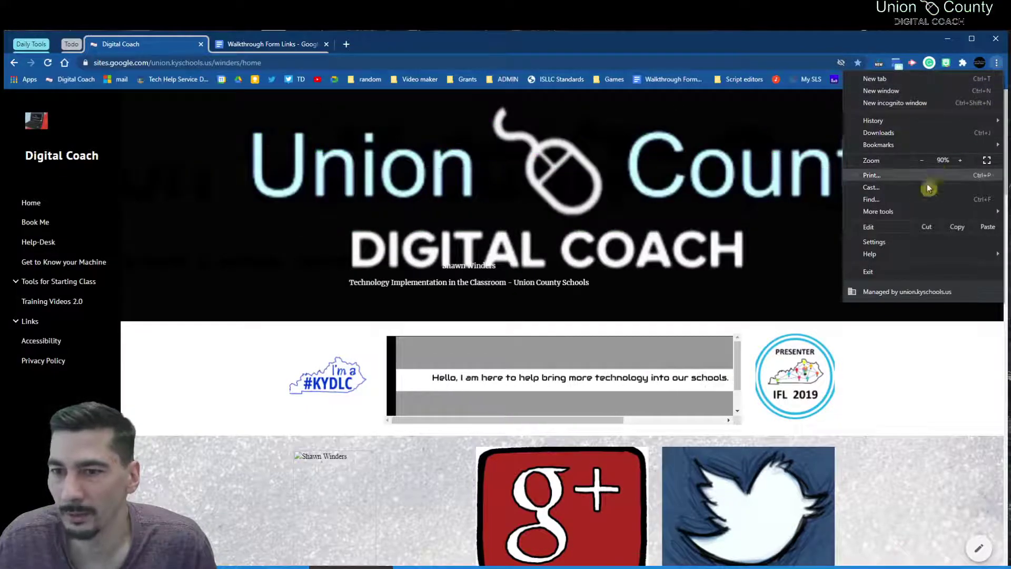
- Open the chrome://extensions management page and search the extensions for 't'
mouse_move(915, 212)
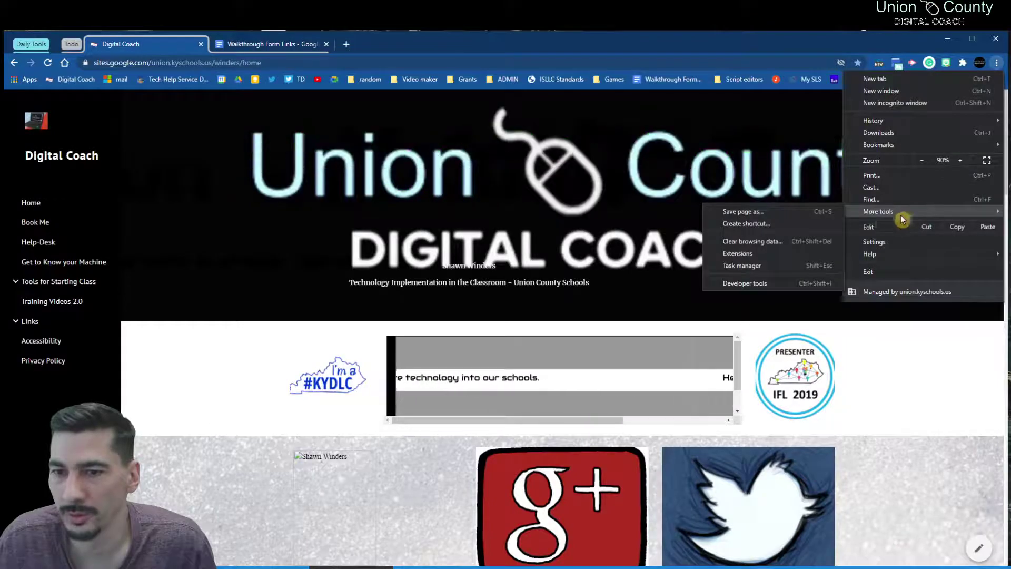
click(759, 255)
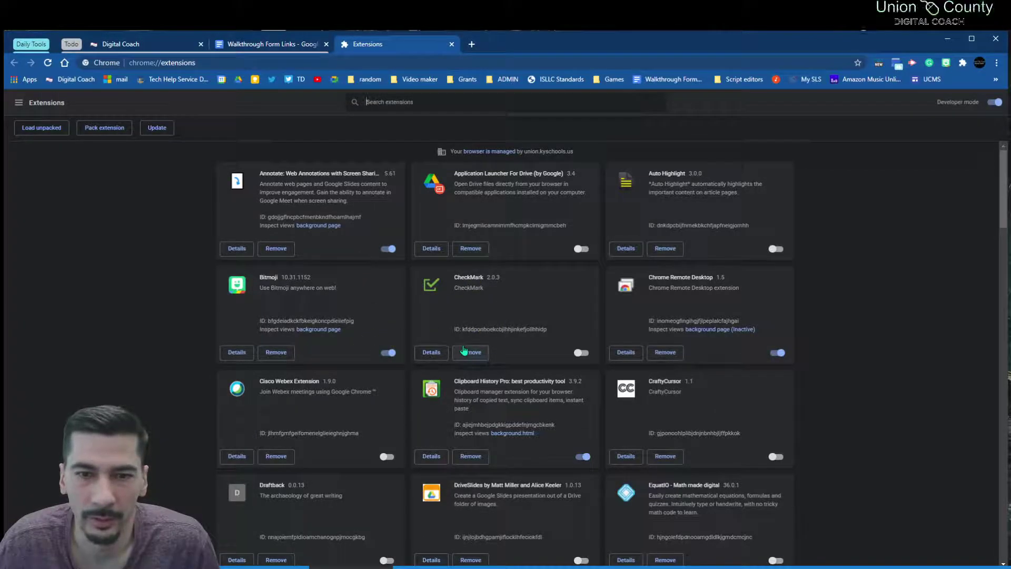
scroll(463, 351, down, 2)
scroll(464, 264, up, 2)
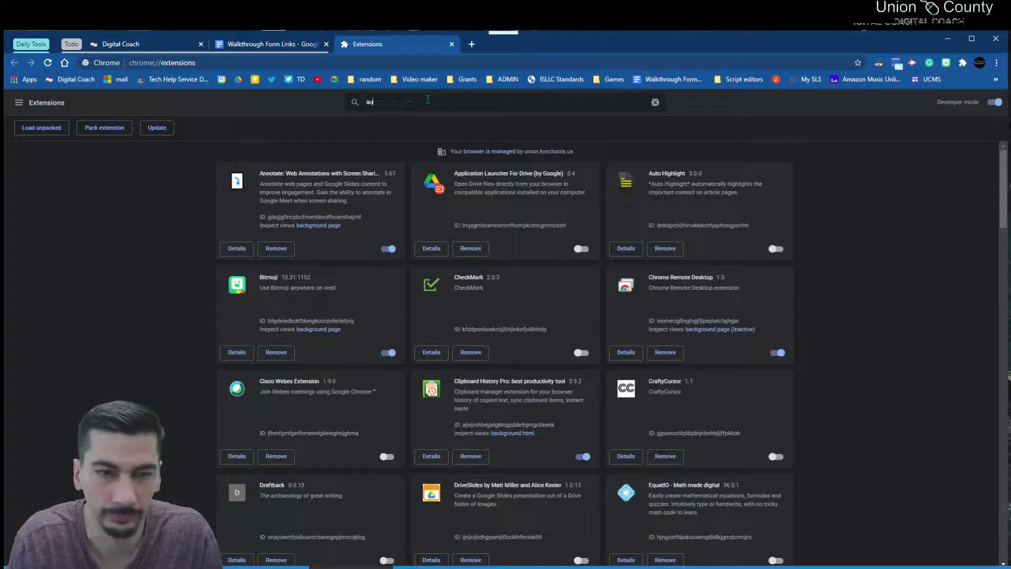
text(t)
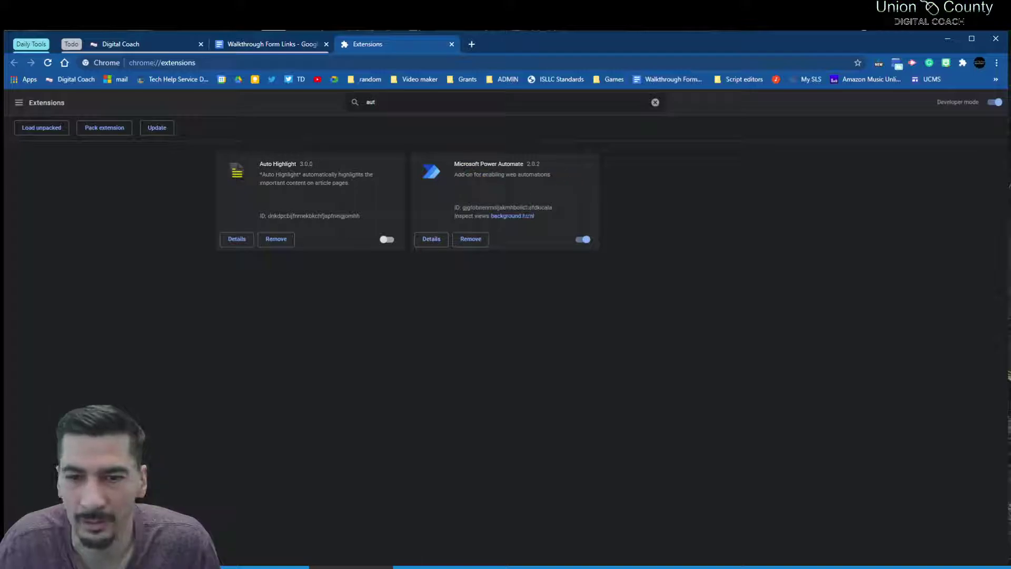
- Turn off and remove Microsoft Power Automate, and toggle Auto Highlight on then off
click(582, 242)
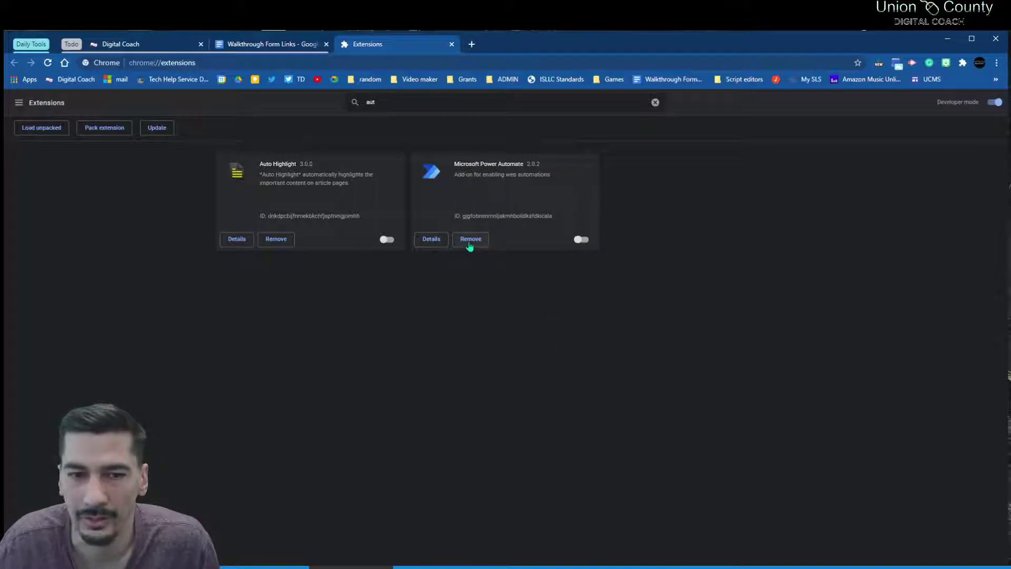
click(471, 243)
click(551, 140)
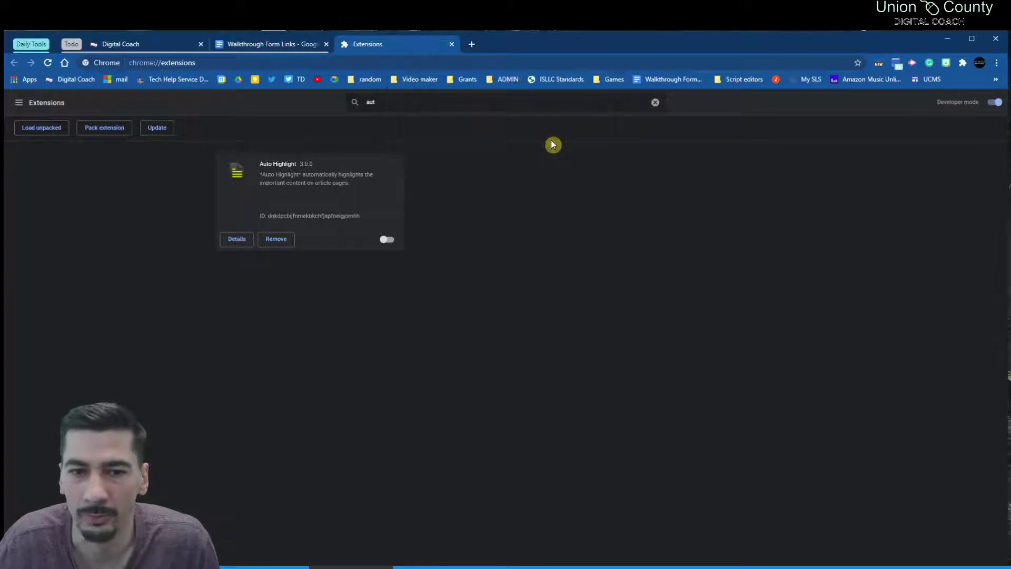
click(385, 241)
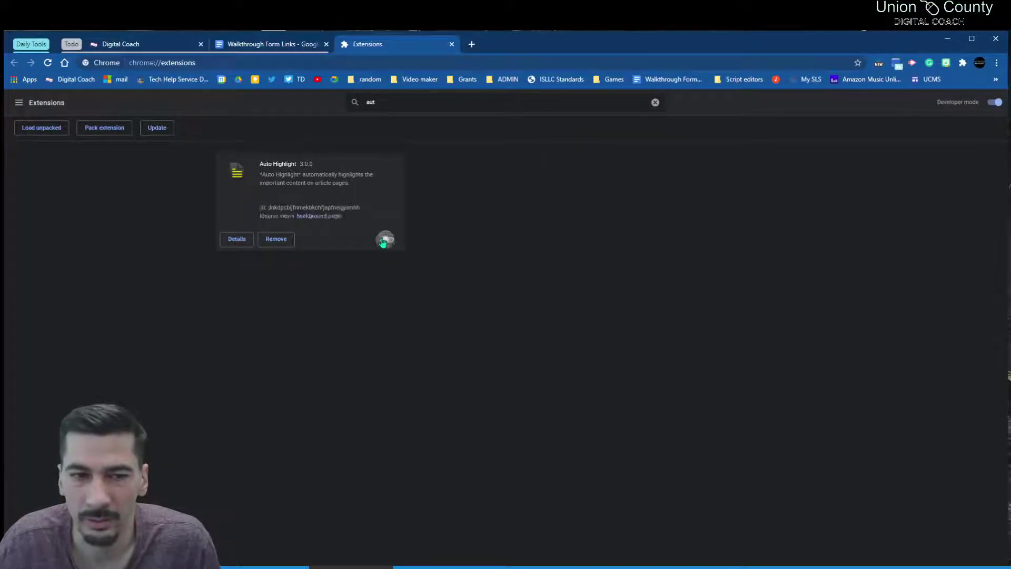
click(385, 241)
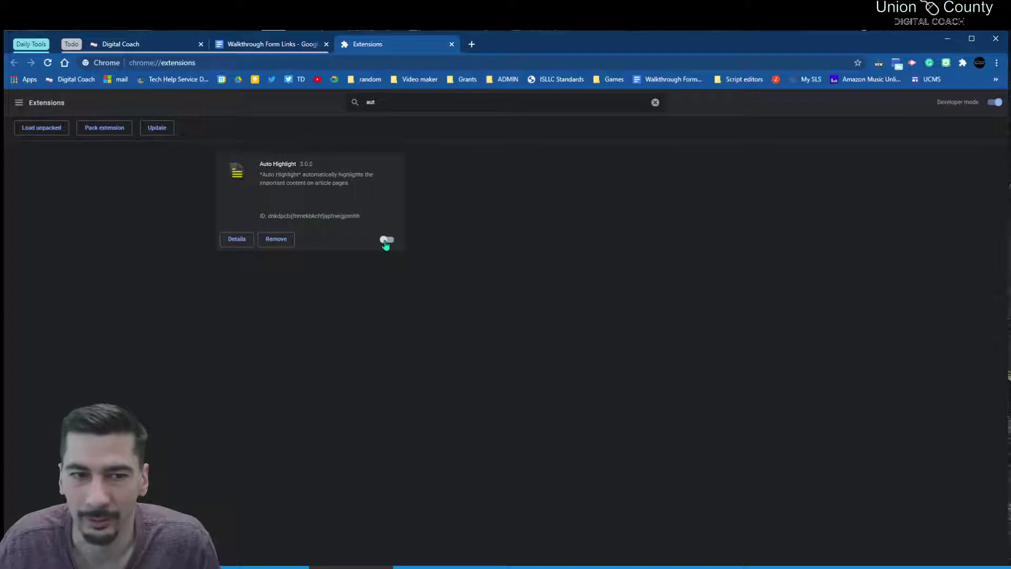
- Clear the search, review the full extensions list, and start a new search
click(655, 102)
scroll(432, 300, down, 7)
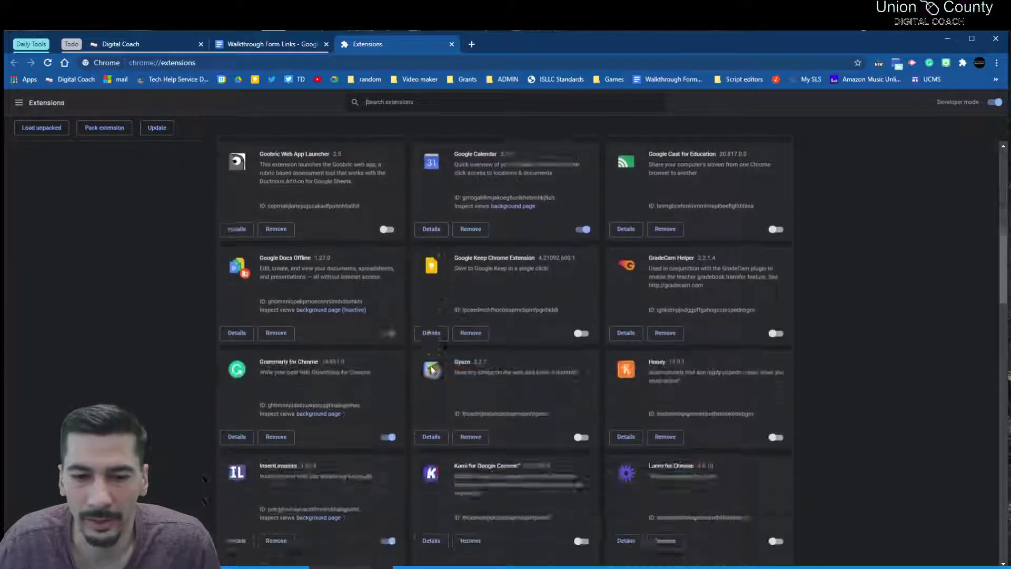
scroll(541, 358, down, 10)
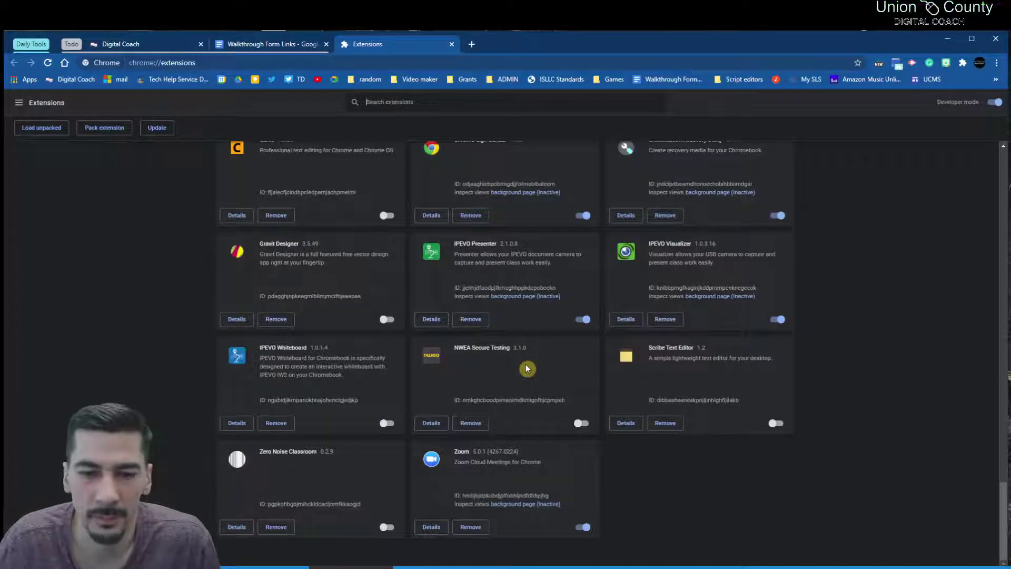
scroll(212, 275, up, 5)
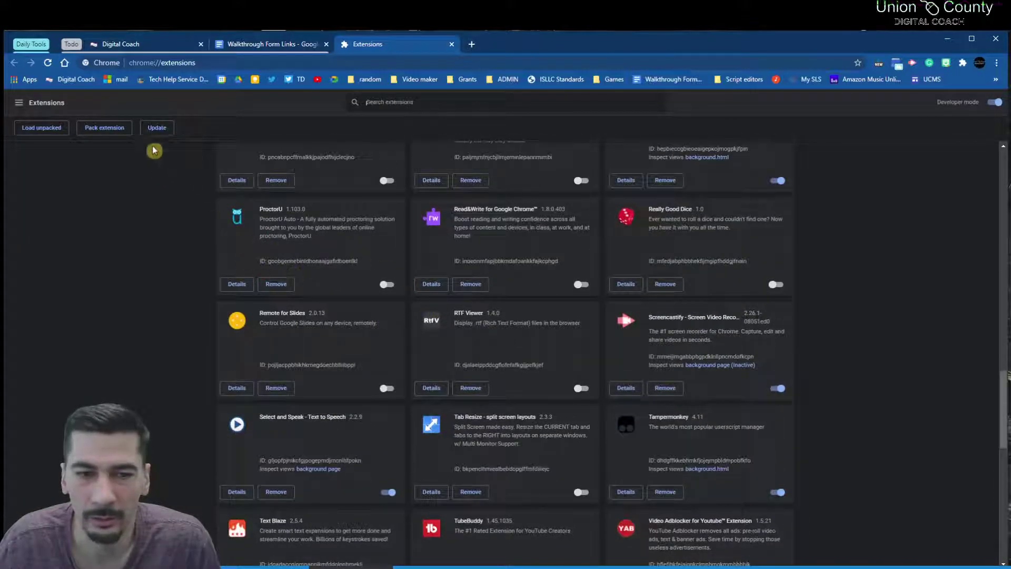
scroll(316, 348, down, 5)
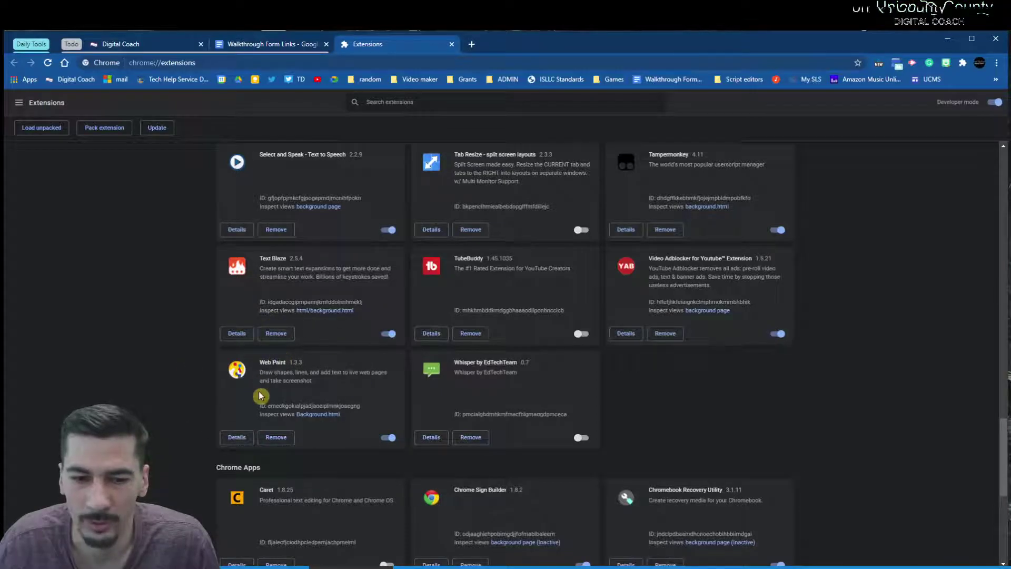
scroll(428, 398, down, 3)
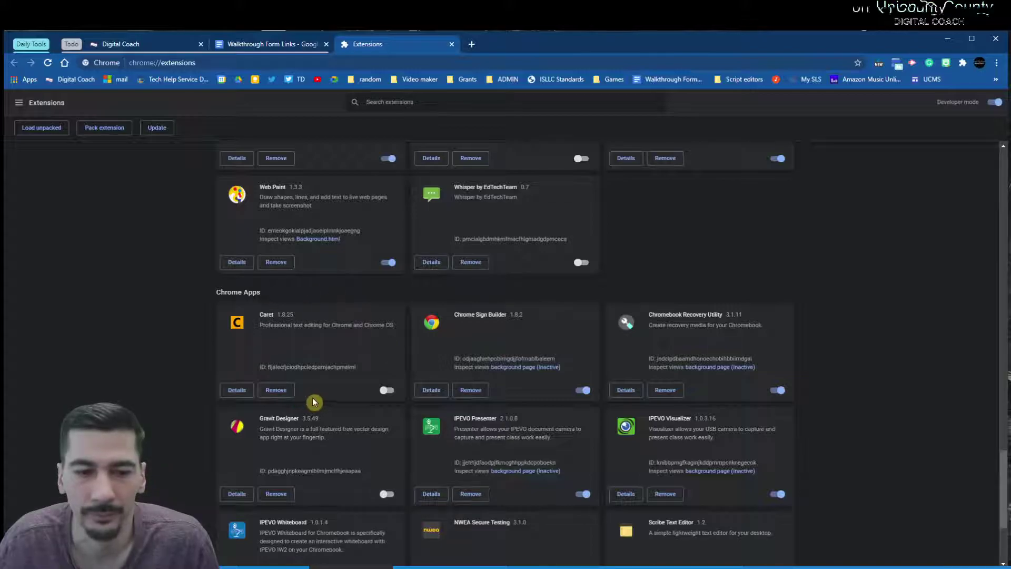
scroll(375, 428, up, 5)
key(ctrl+f)
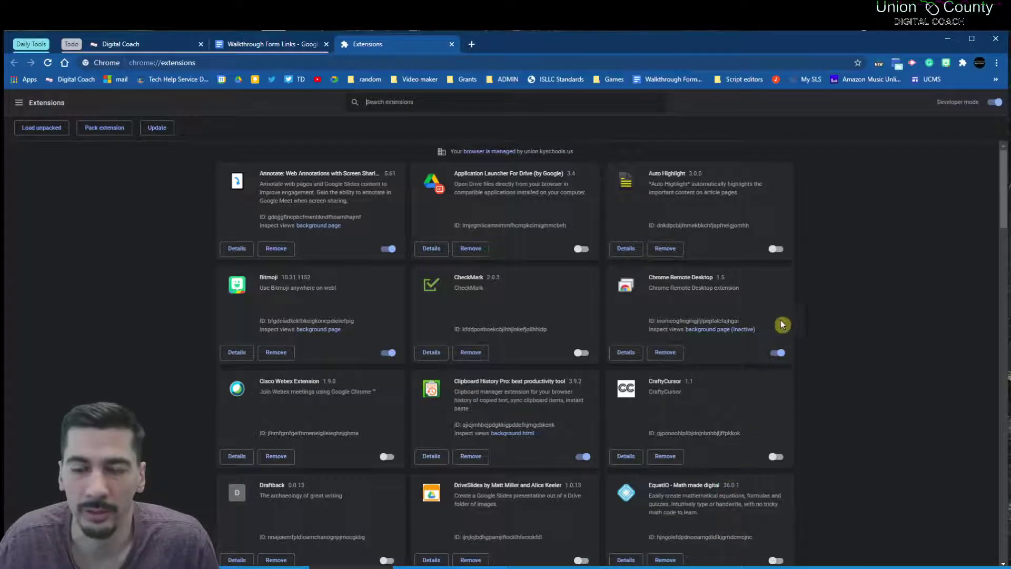
- In Settings > Appearance, keep font size Custom and view the Customize fonts page
click(995, 66)
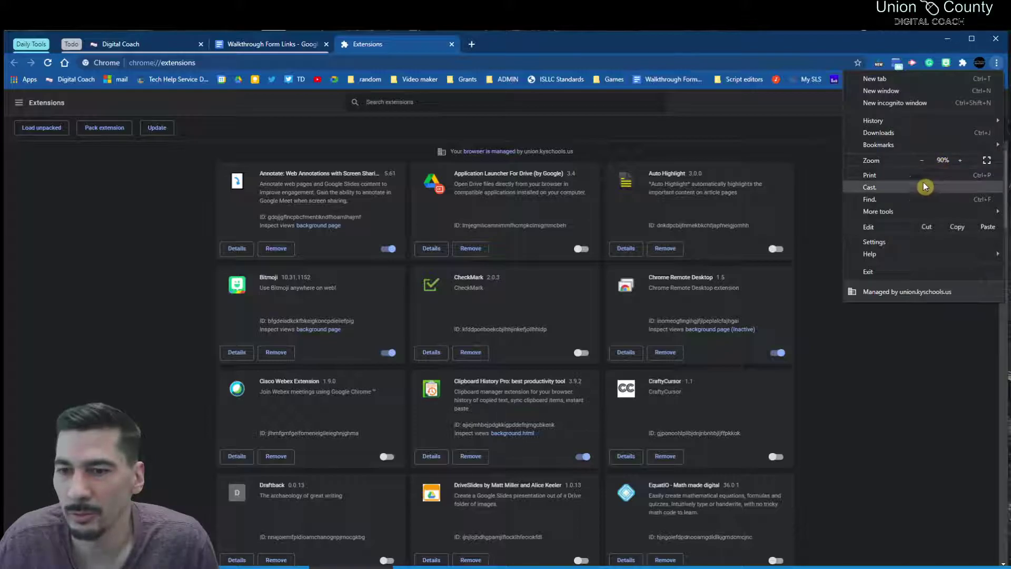
click(885, 245)
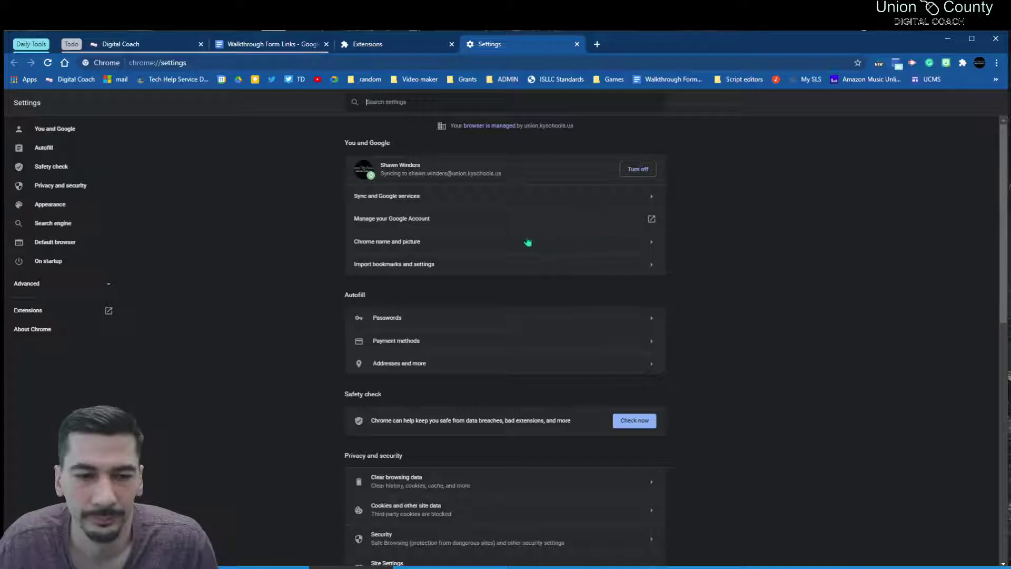
click(36, 210)
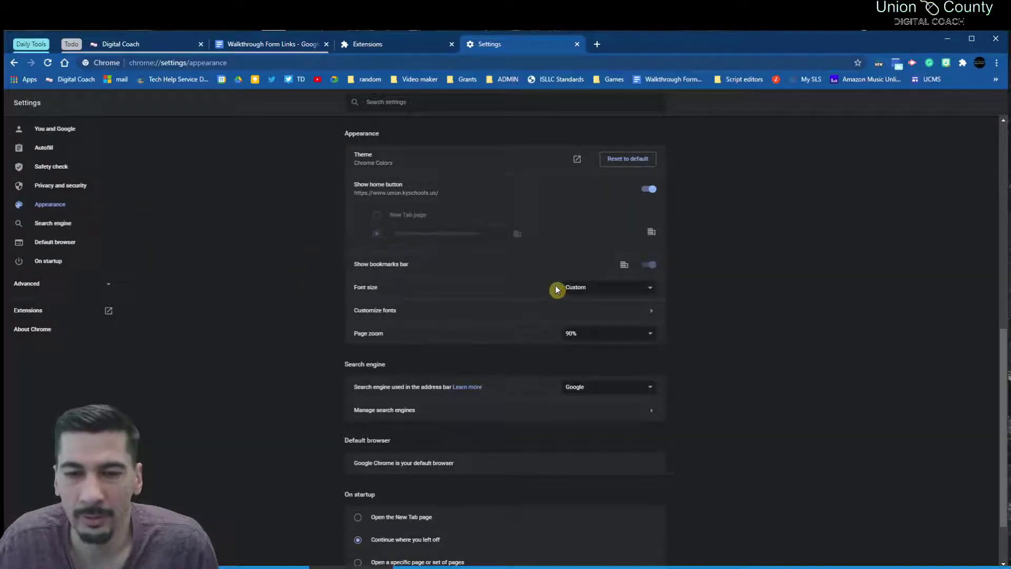
click(644, 289)
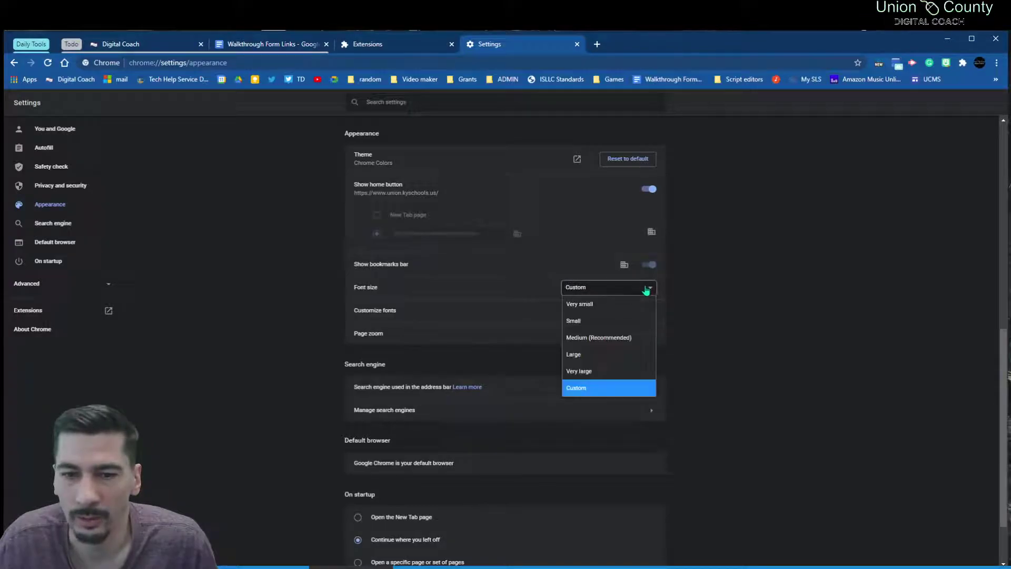
click(478, 295)
click(650, 313)
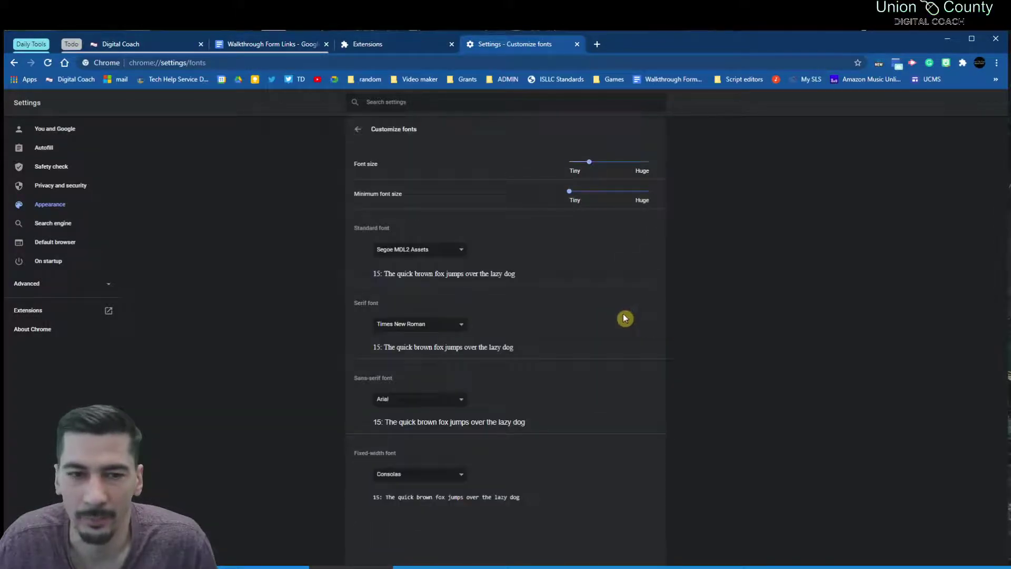
click(360, 129)
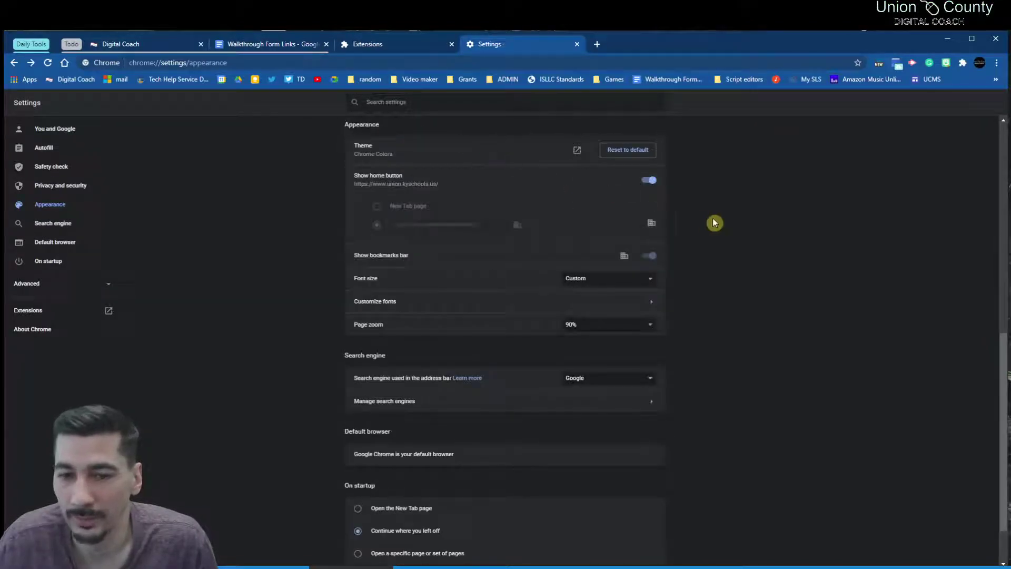
scroll(680, 268, down, 2)
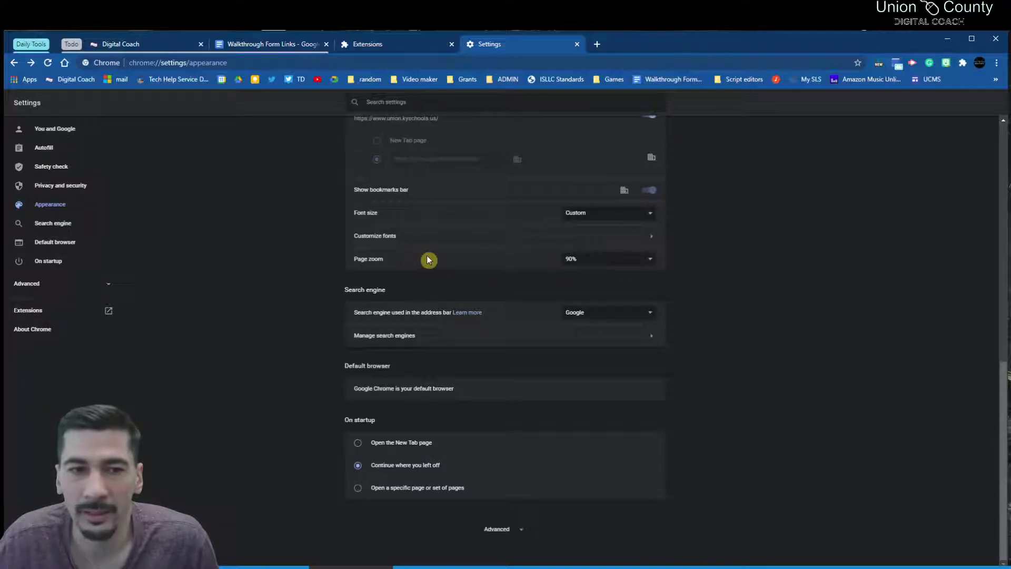
click(641, 266)
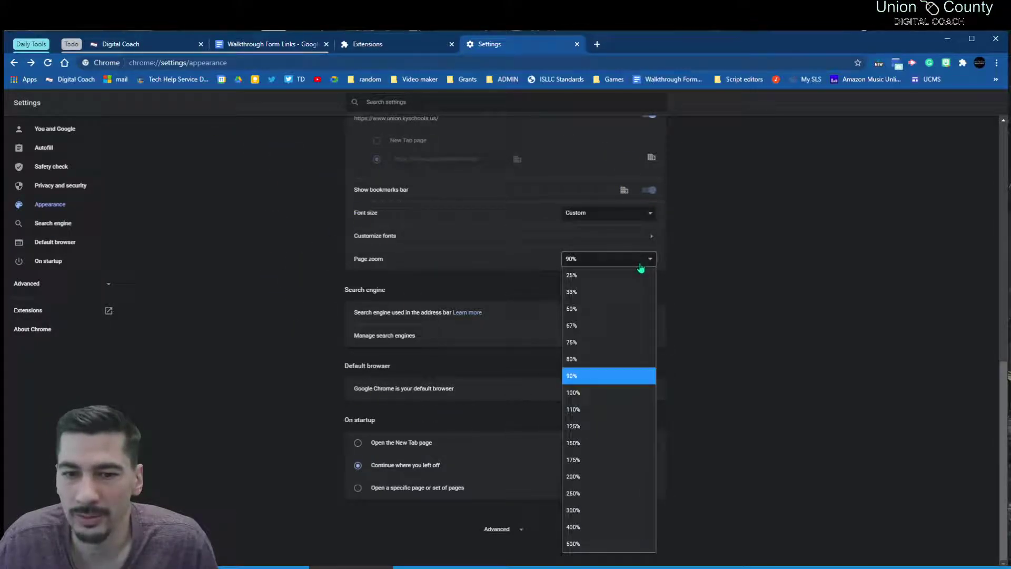
click(585, 376)
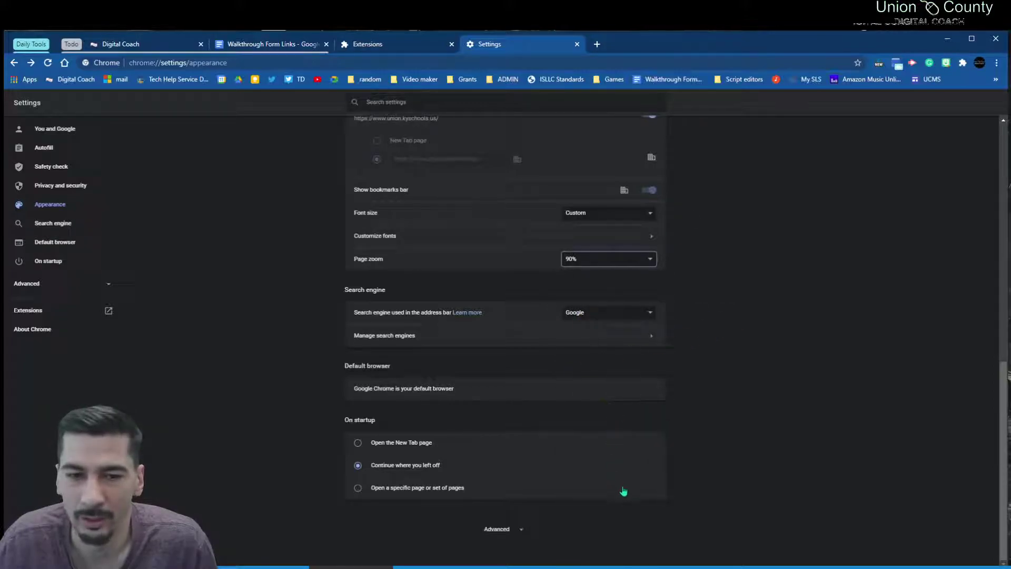
click(835, 65)
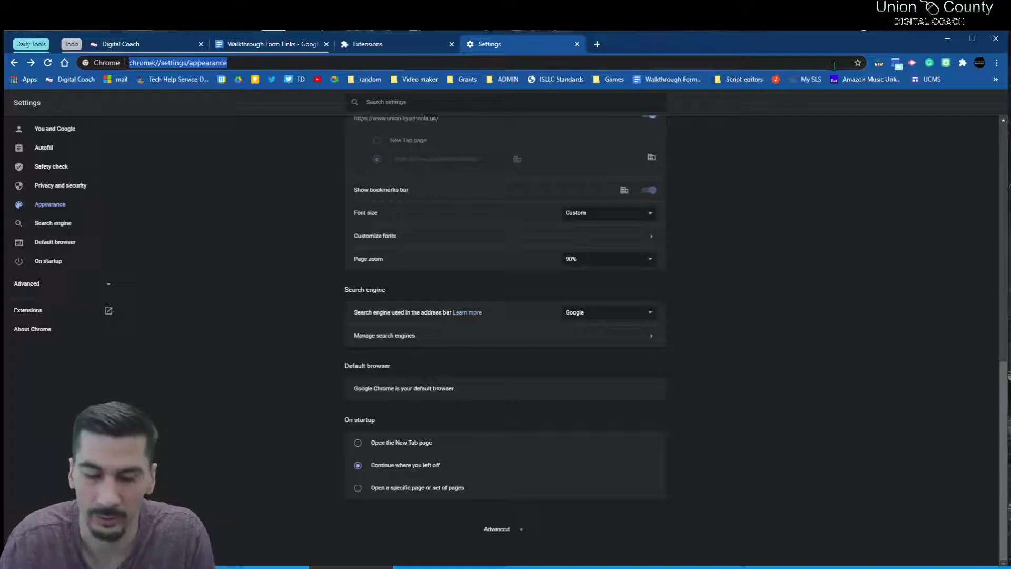
key(ctrl+plus)
key(ctrl+minus)
key(ctrl+minus)
key(ctrl+minus)
key(ctrl+minus)
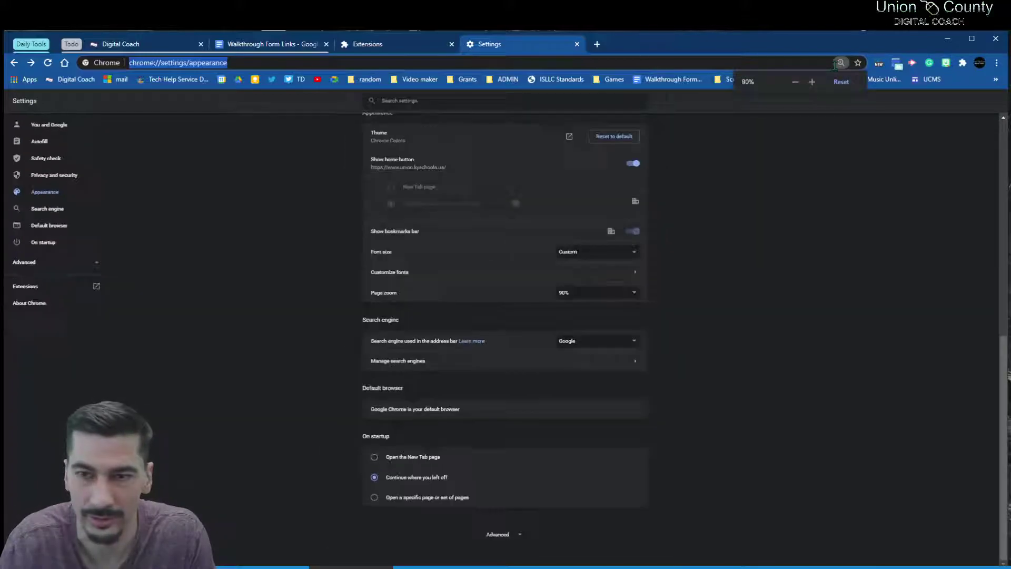
click(838, 83)
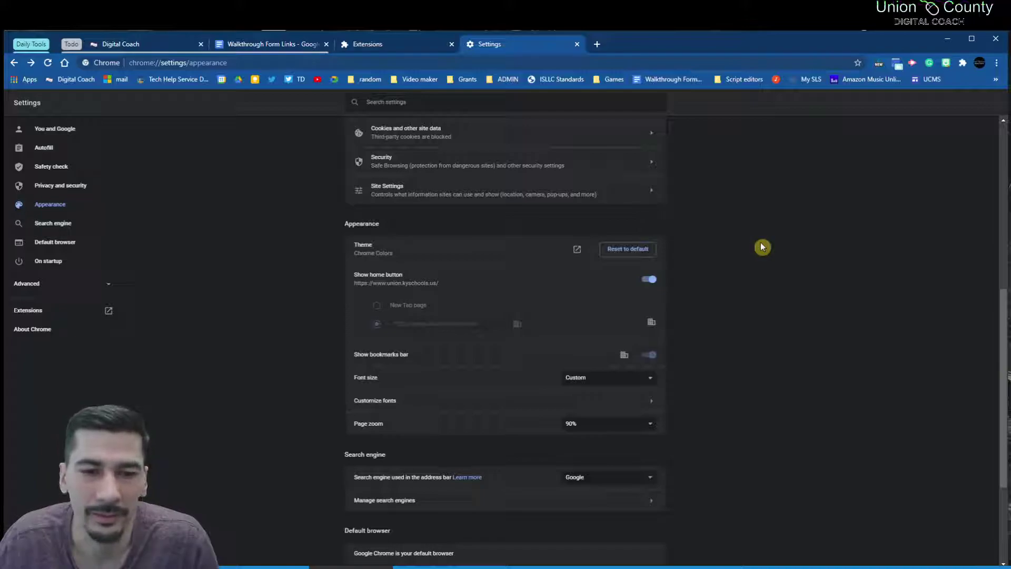
scroll(762, 247, down, 2)
scroll(673, 322, down, 2)
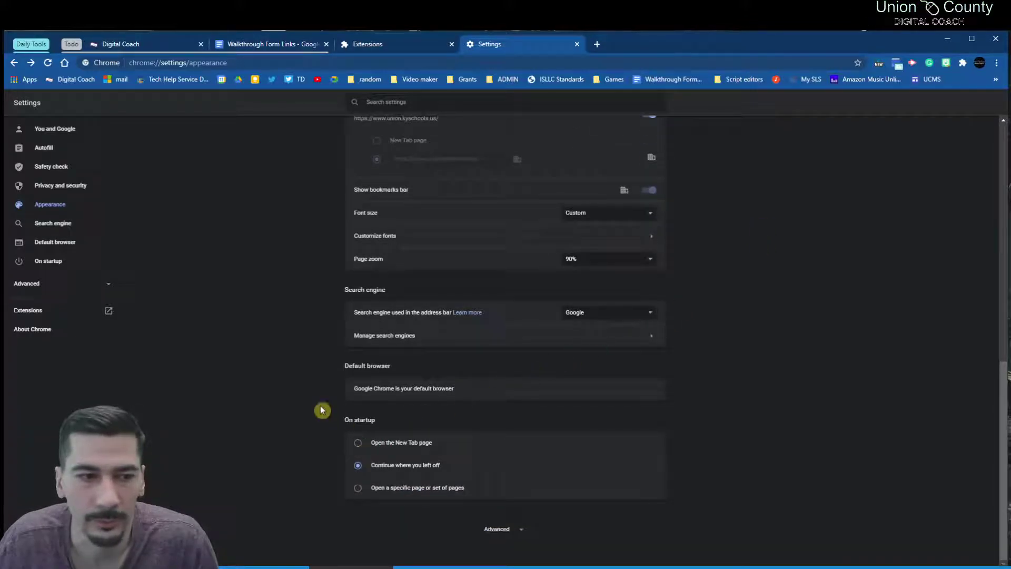
- Set On startup to 'Open a specific page or set of pages', cancelling the new-page dialog
click(49, 262)
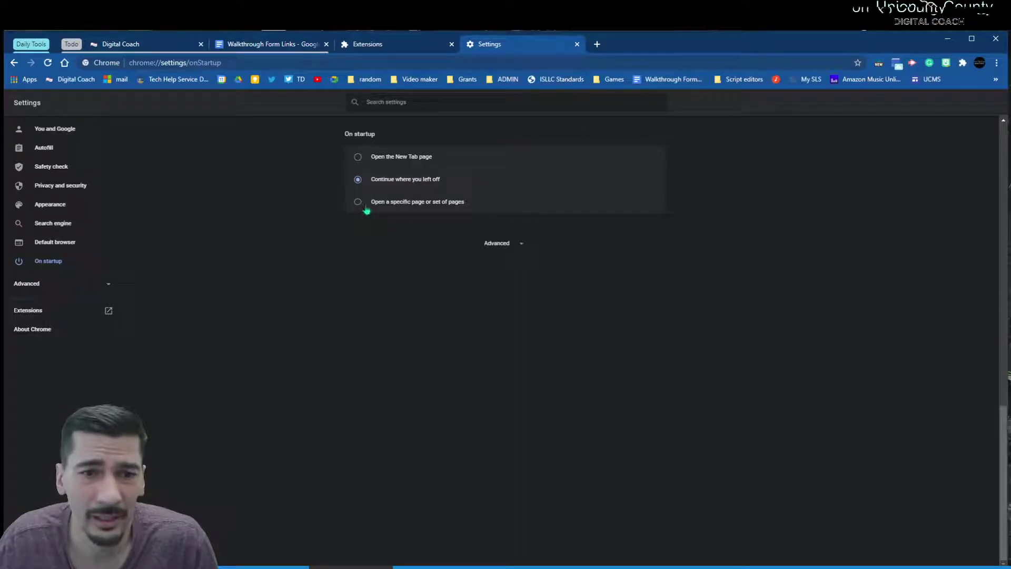
click(366, 208)
click(406, 234)
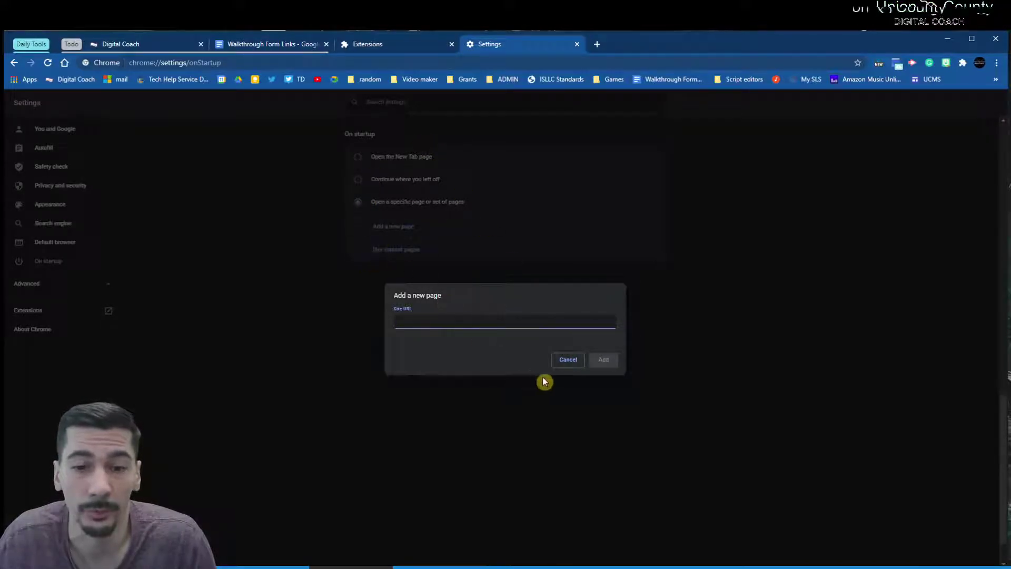
click(568, 360)
scroll(415, 343, up, 6)
scroll(412, 350, down, 1)
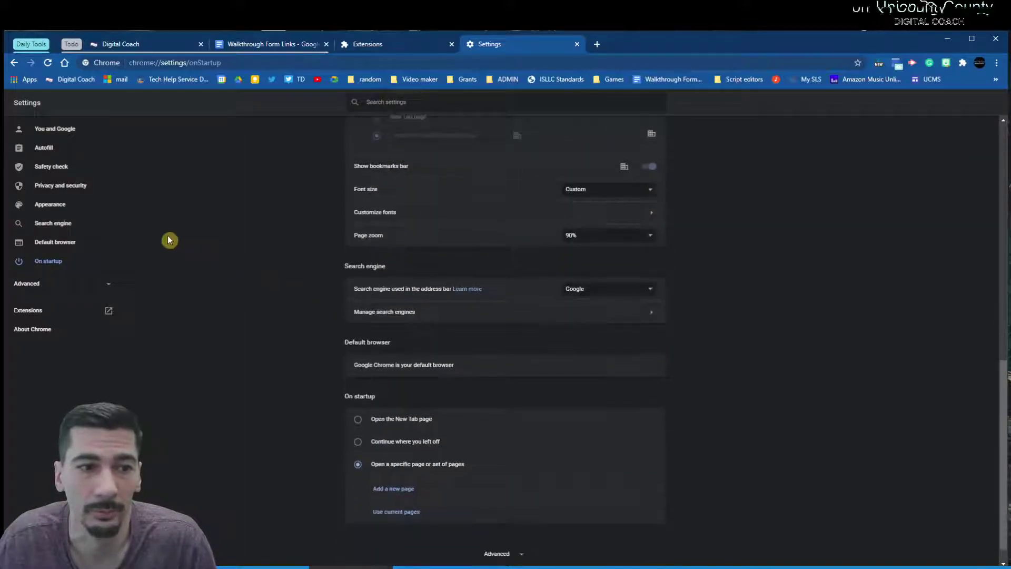
- Browse the Autofill and You and Google settings sections
click(44, 147)
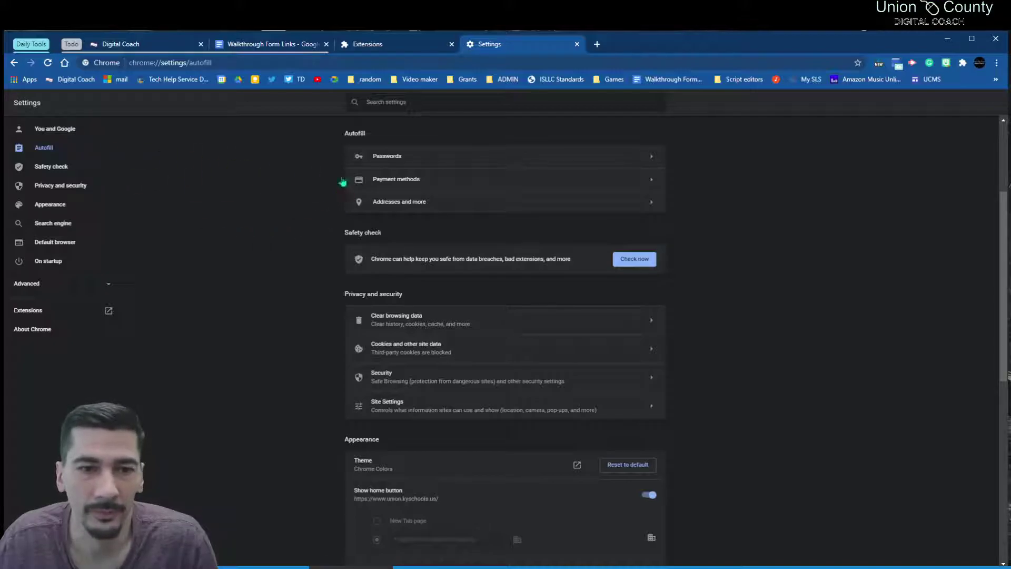
click(67, 132)
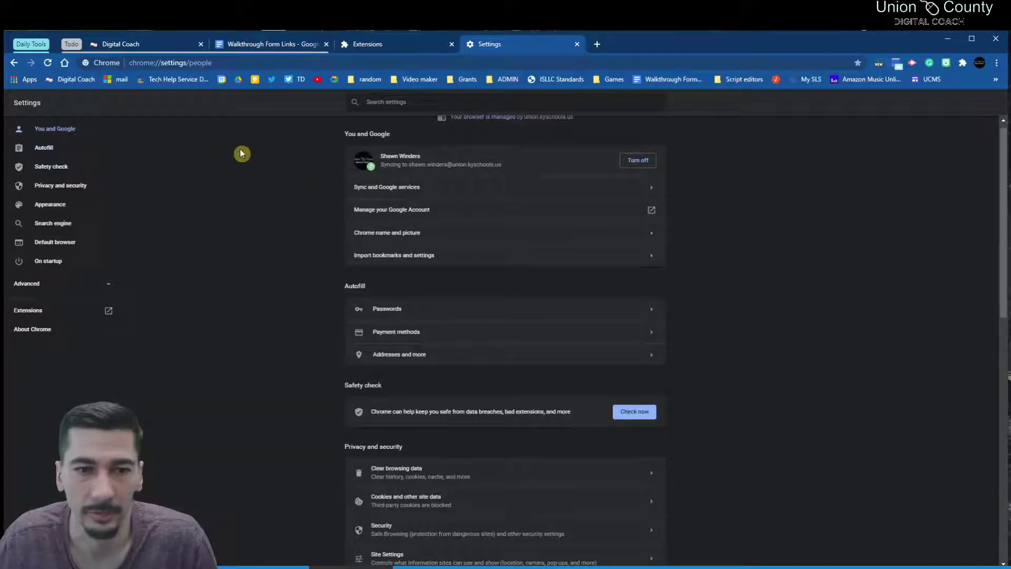
scroll(212, 228, up, 1)
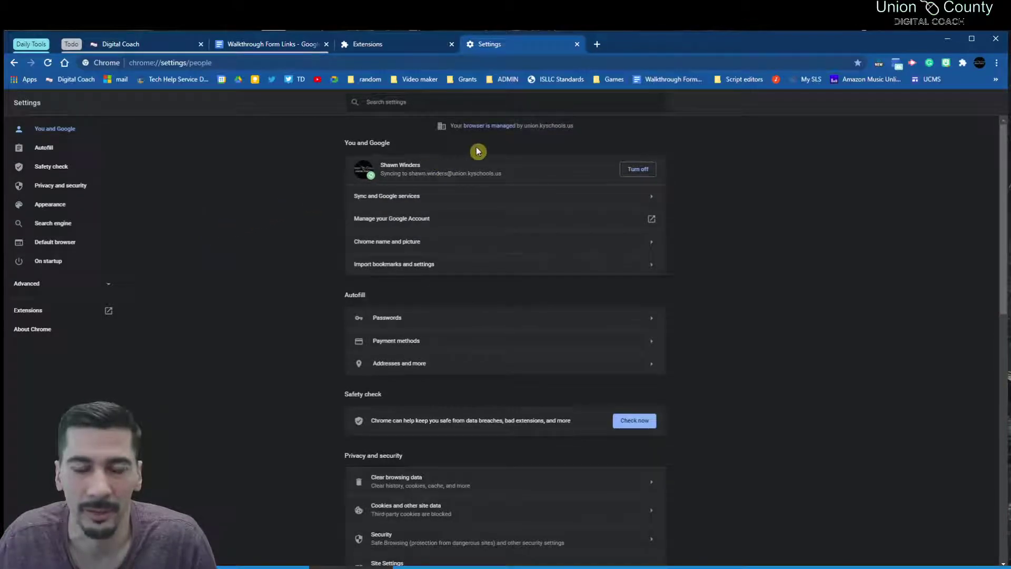
- Close the Settings, Extensions, a new blank tab and the Walkthrough Form Links tabs
click(577, 45)
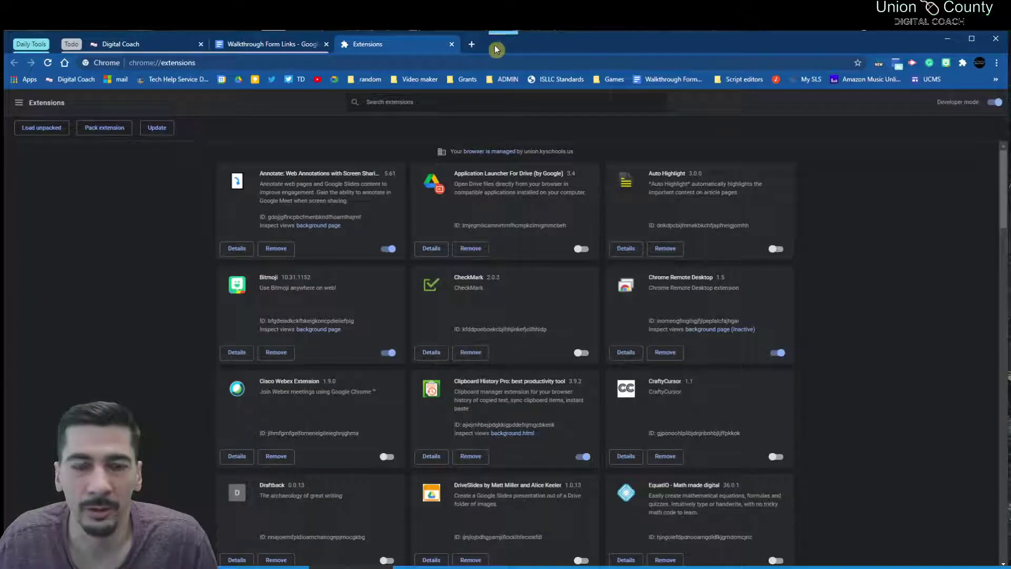
click(451, 44)
click(350, 46)
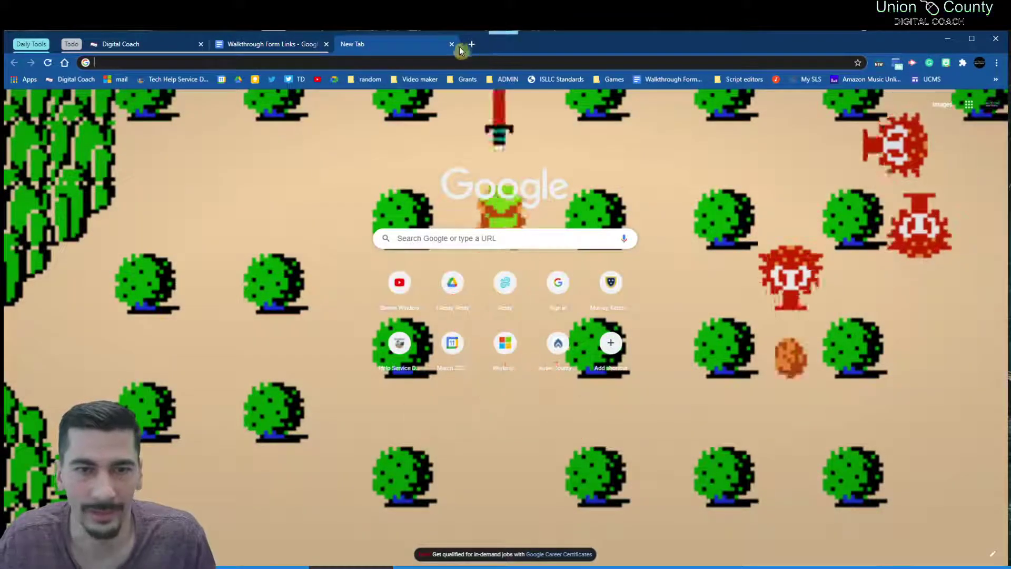
click(451, 44)
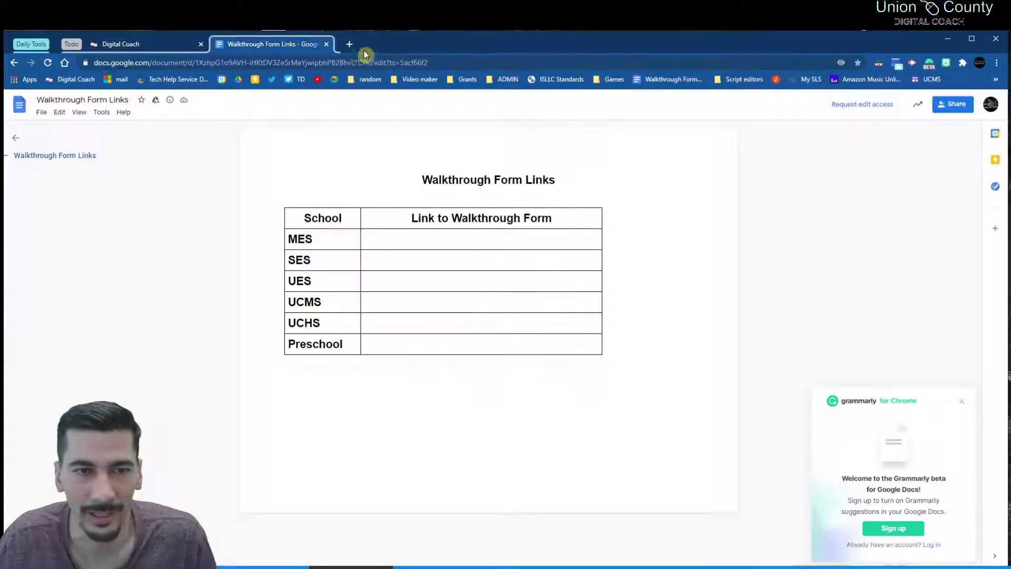
click(326, 44)
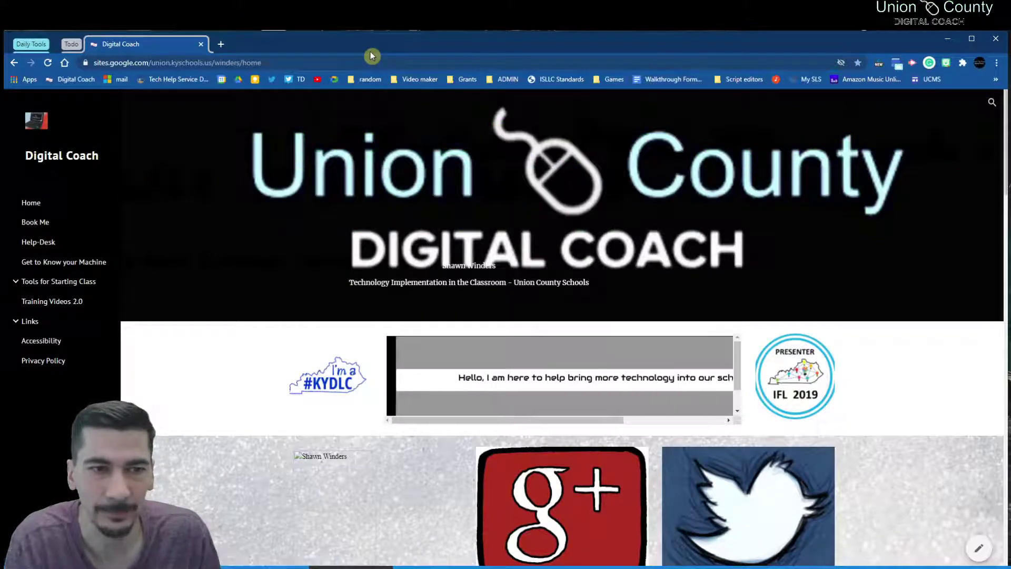
- Restore two closed tabs with Ctrl+Shift+T, close them again, and open a new tab
key(ctrl+shift+t)
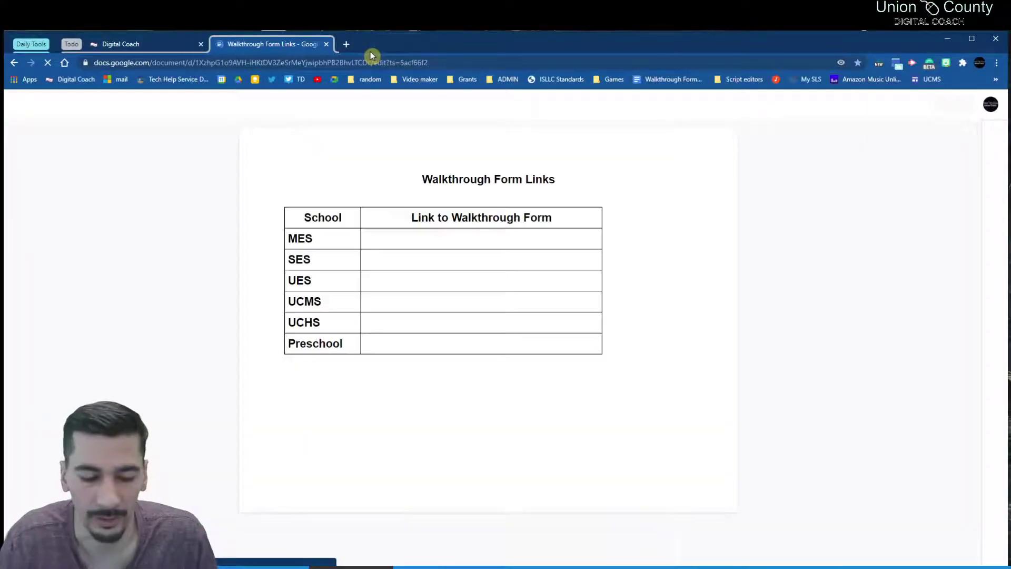
key(ctrl+shift+t)
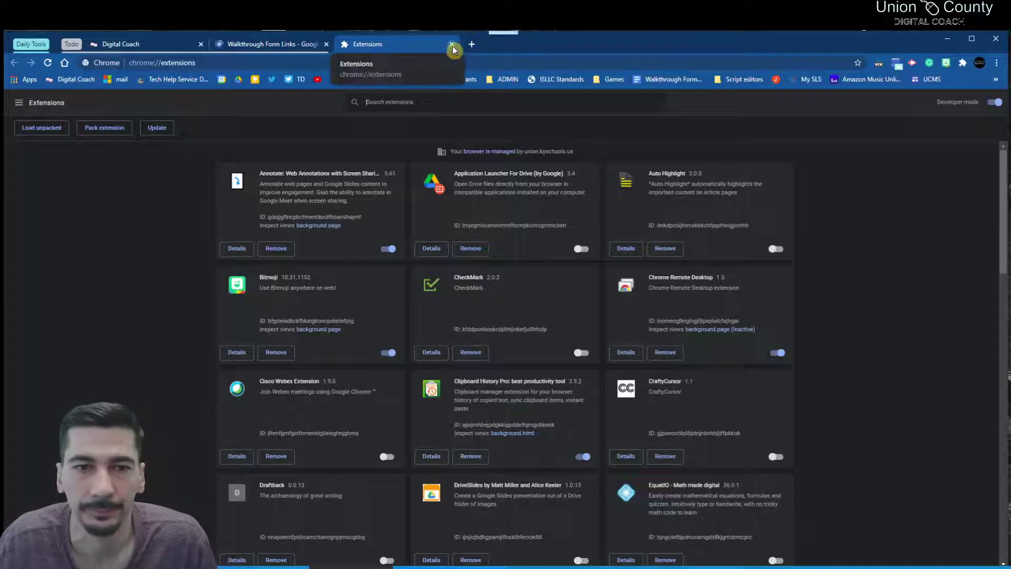
click(452, 44)
click(327, 44)
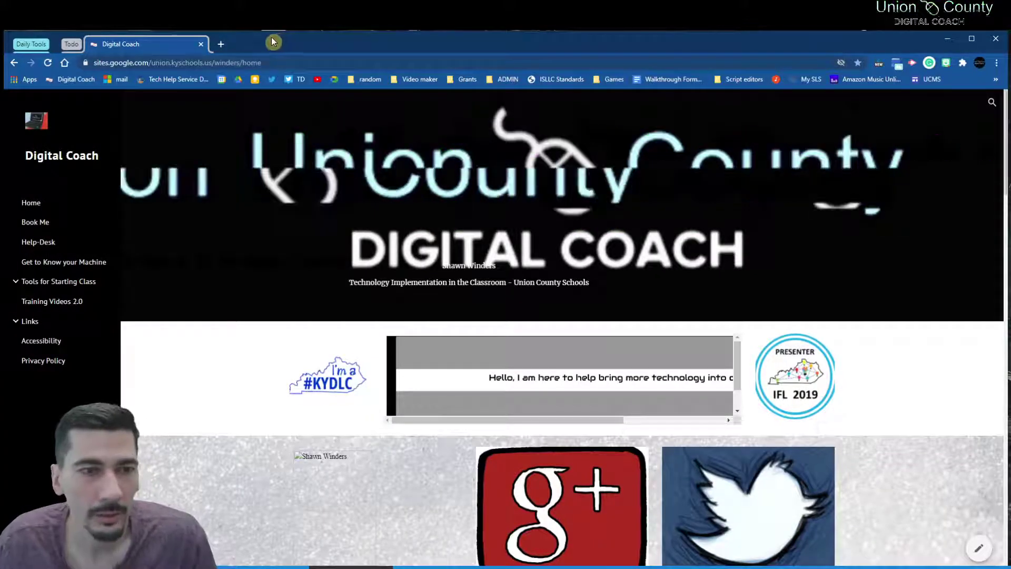
click(221, 44)
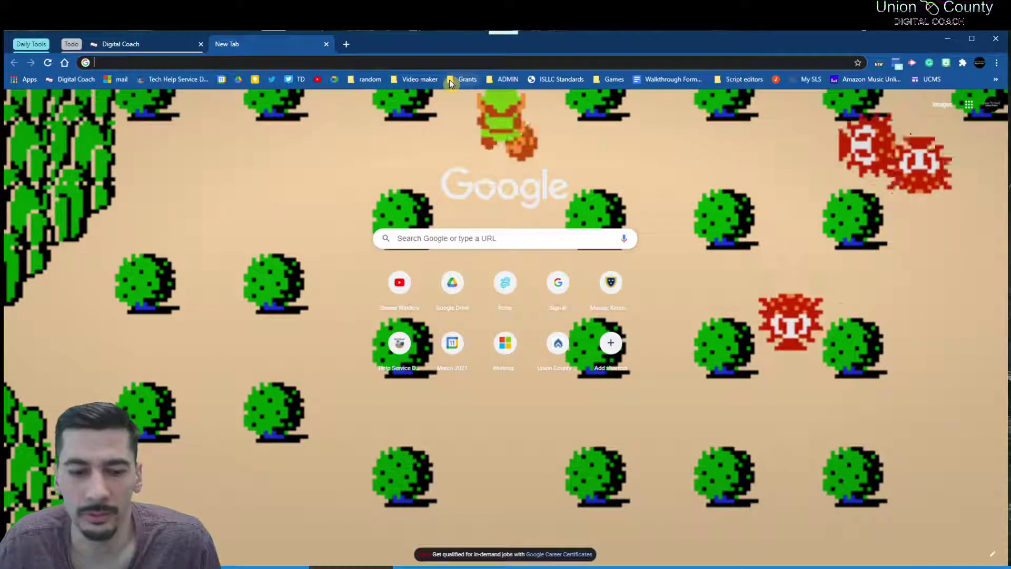
click(997, 62)
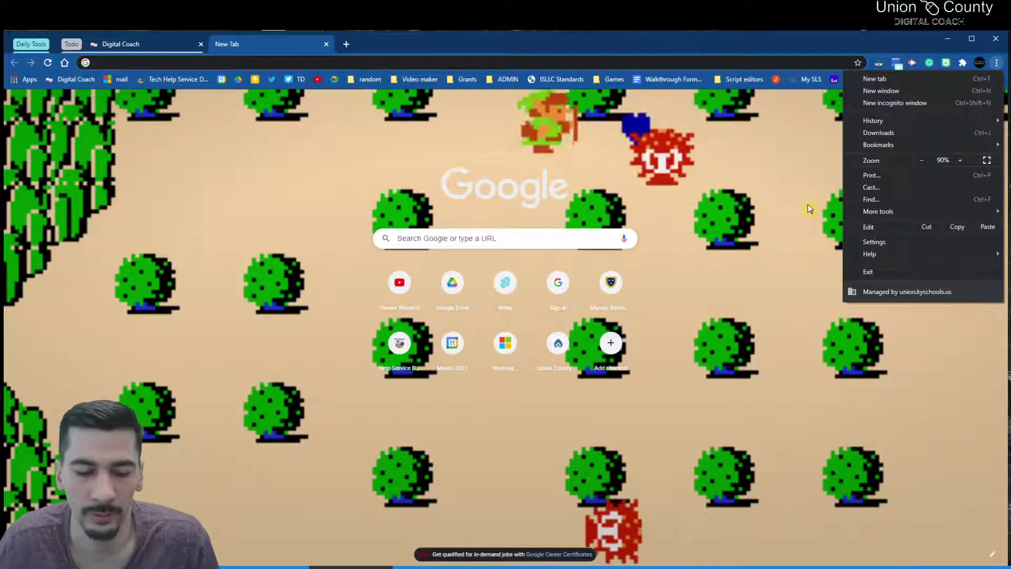
click(704, 37)
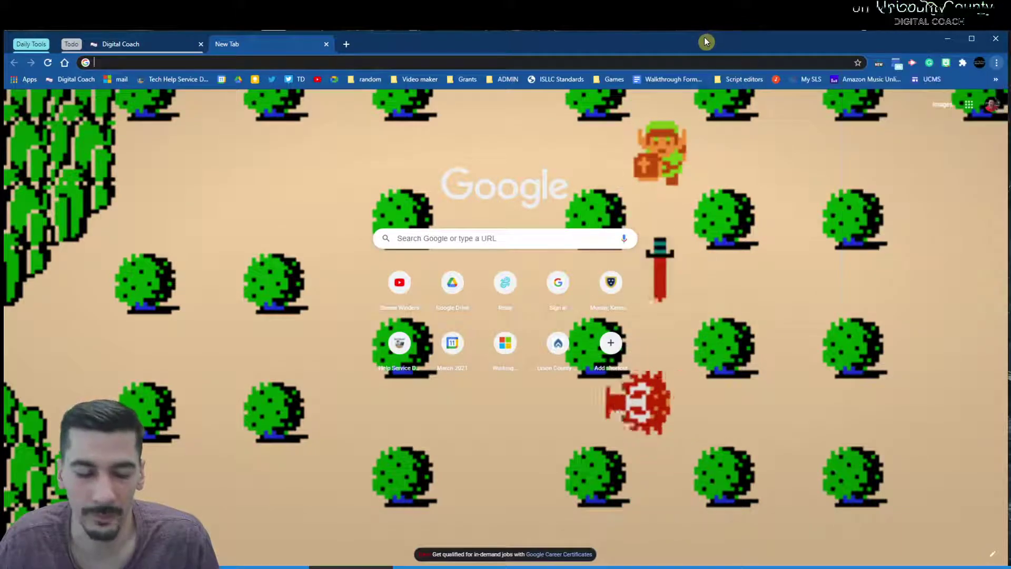